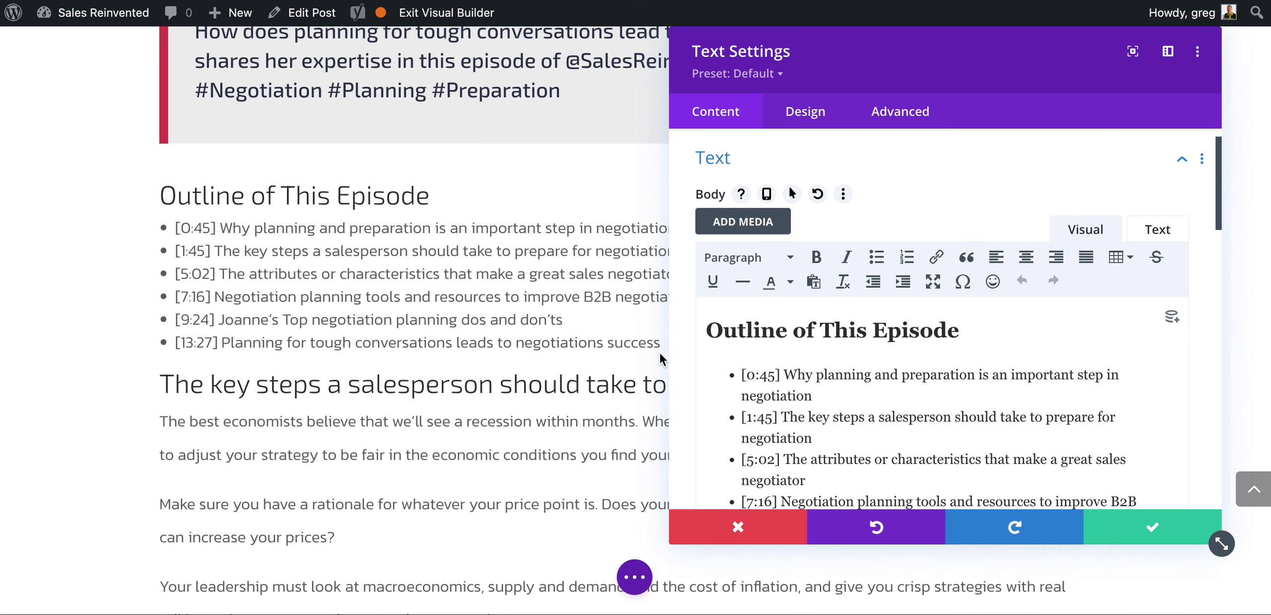
- Check which text style is applied to the "Outline of This Episode" heading in the module's visual editor
scroll(434, 360, "down", 3)
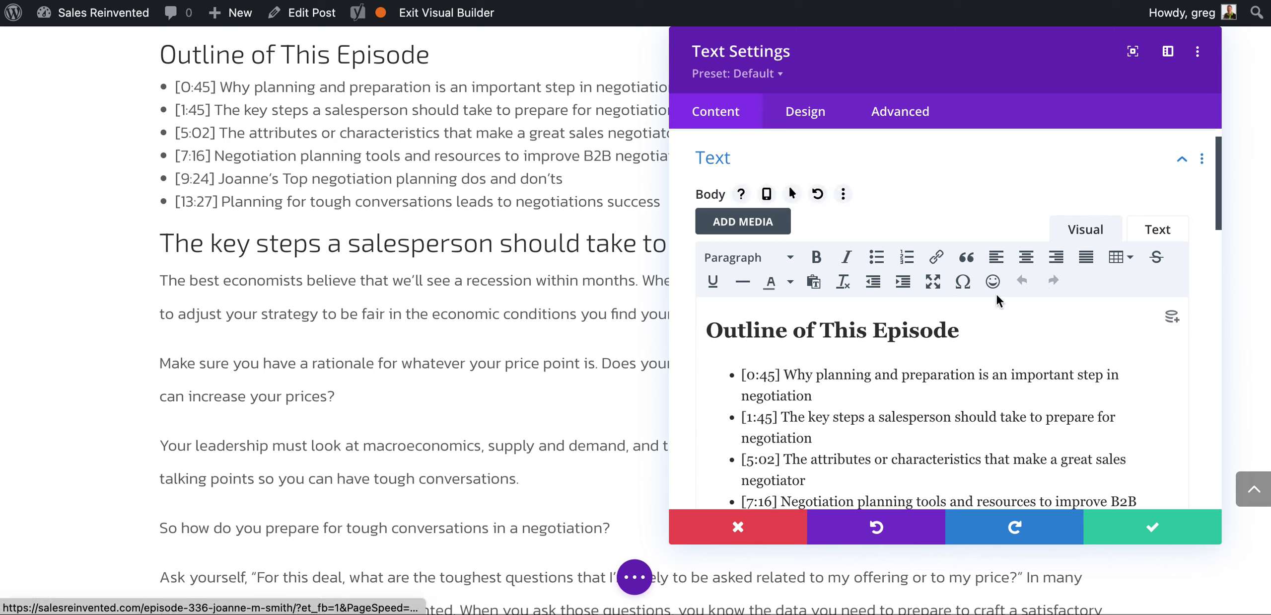
left_click(302, 280)
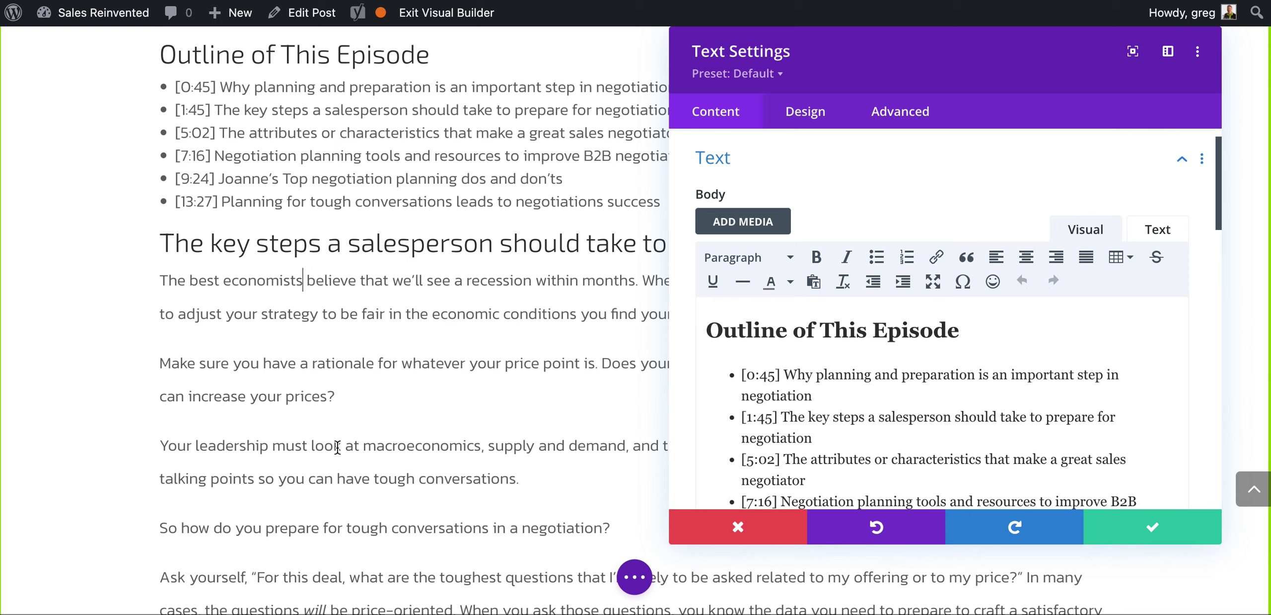
left_click(1161, 237)
left_click(1087, 231)
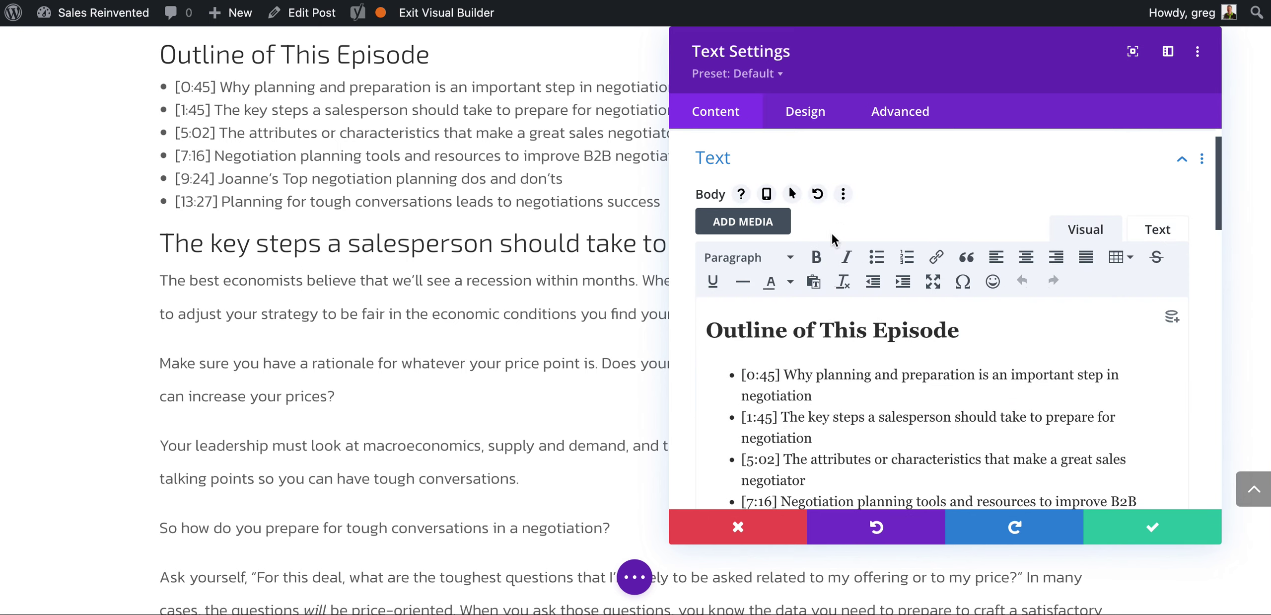
scroll(773, 329, "down", 1)
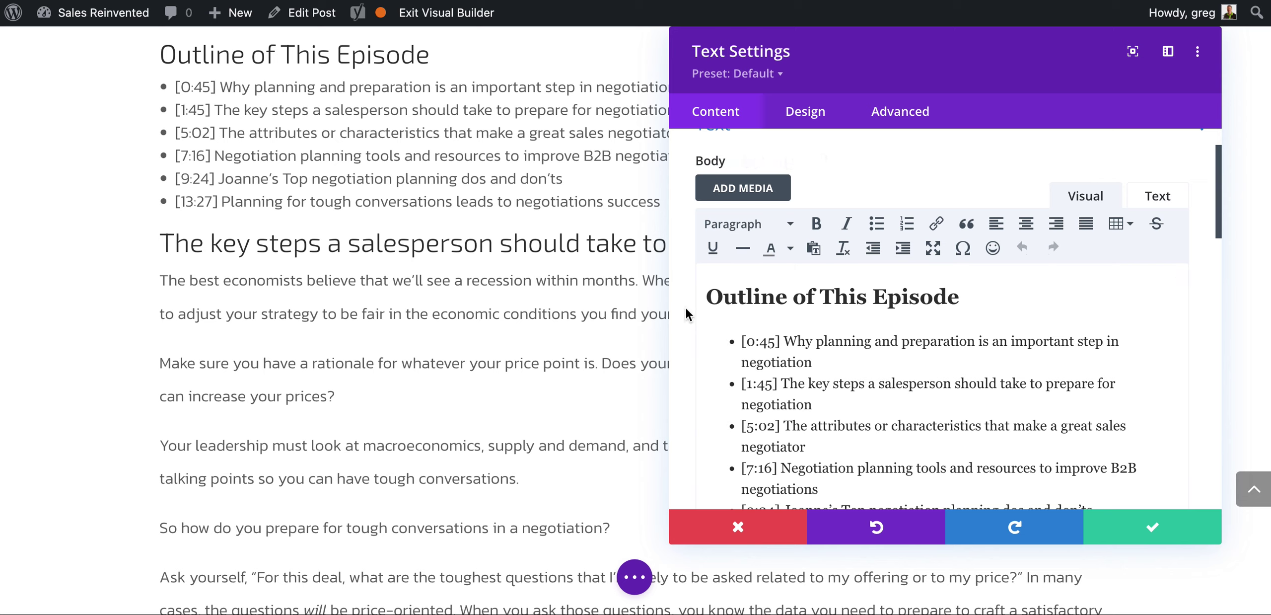
left_click_drag(723, 296, 959, 296)
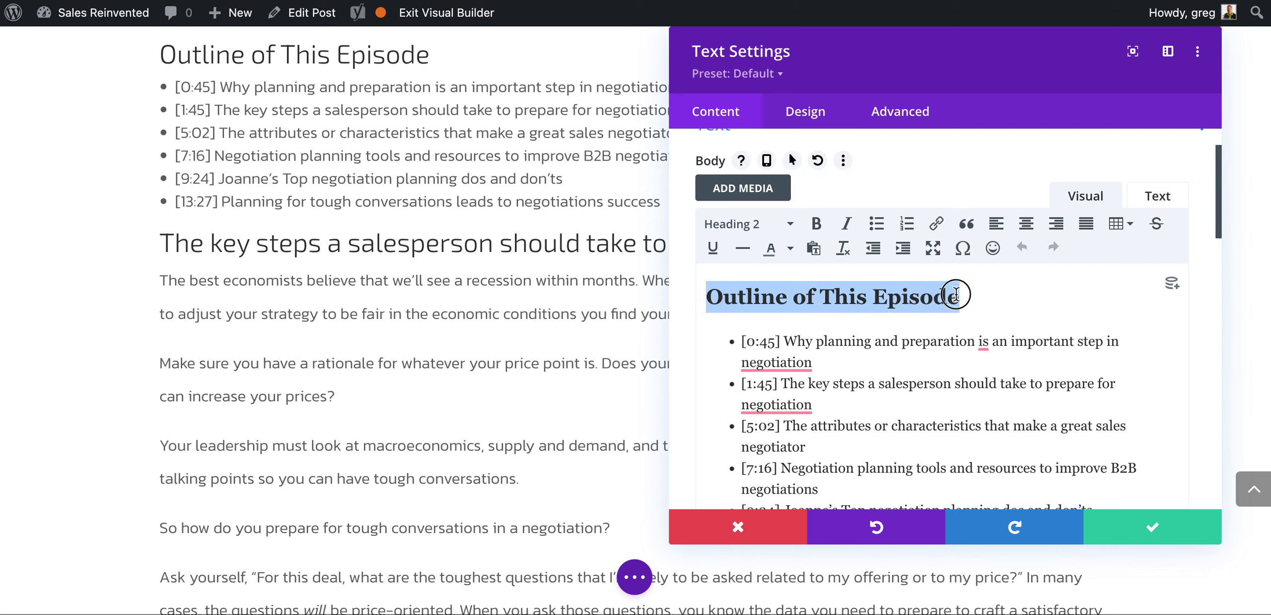
left_click(744, 224)
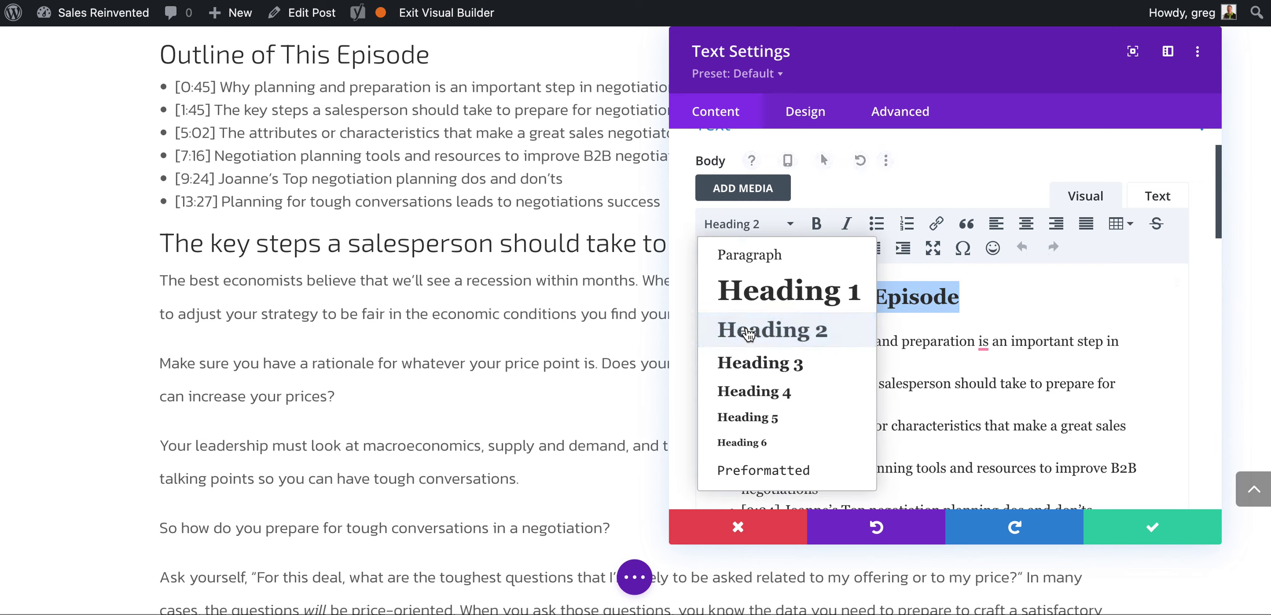
left_click(922, 298)
- Examine the formatting of the "The key steps a salesperson should take to prepare for negotiation" heading and the paragraphs below it
scroll(1049, 276, "down", 3)
left_click_drag(961, 434, 695, 400)
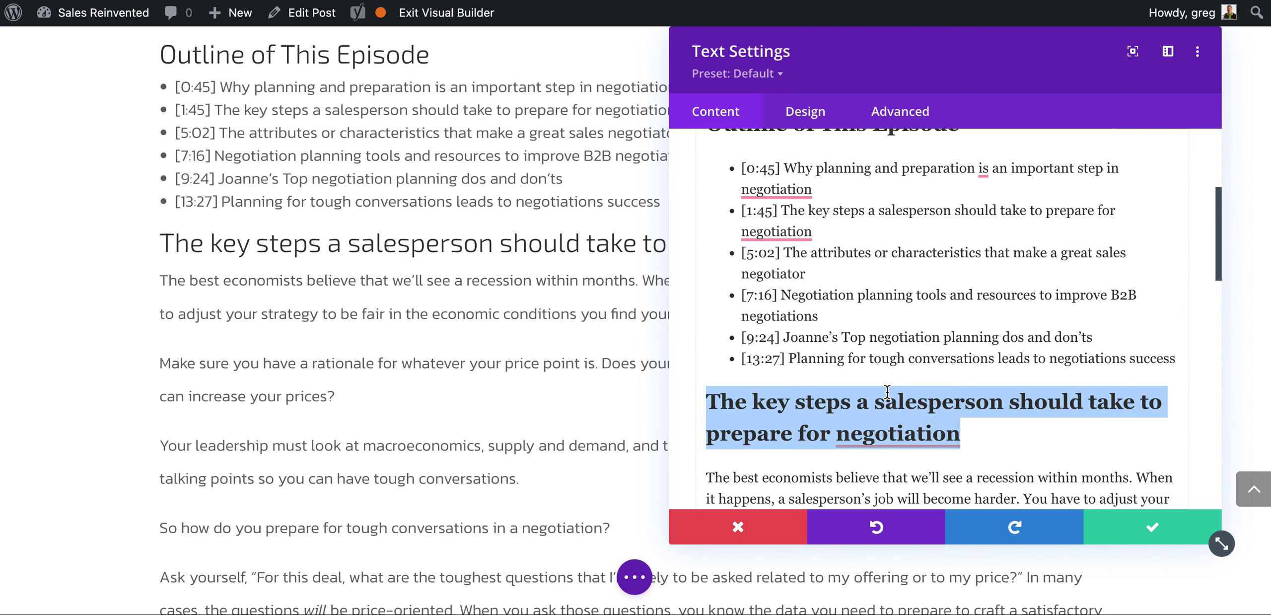
scroll(1001, 407, "up", 5)
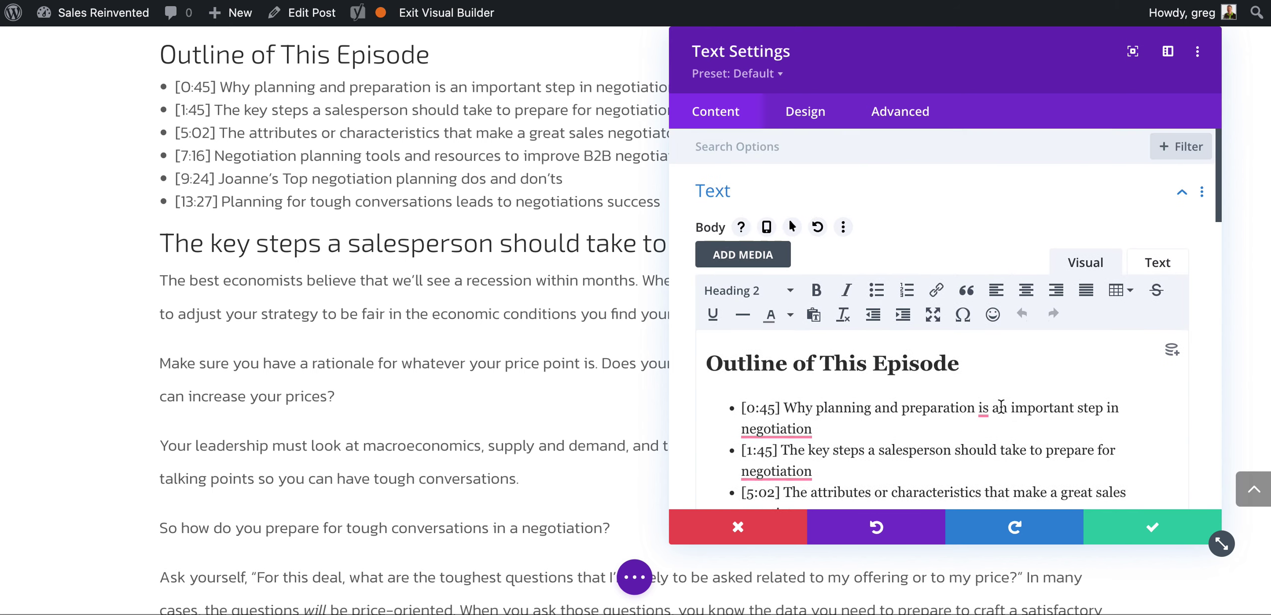
scroll(1000, 406, "down", 6)
scroll(1001, 406, "down", 2)
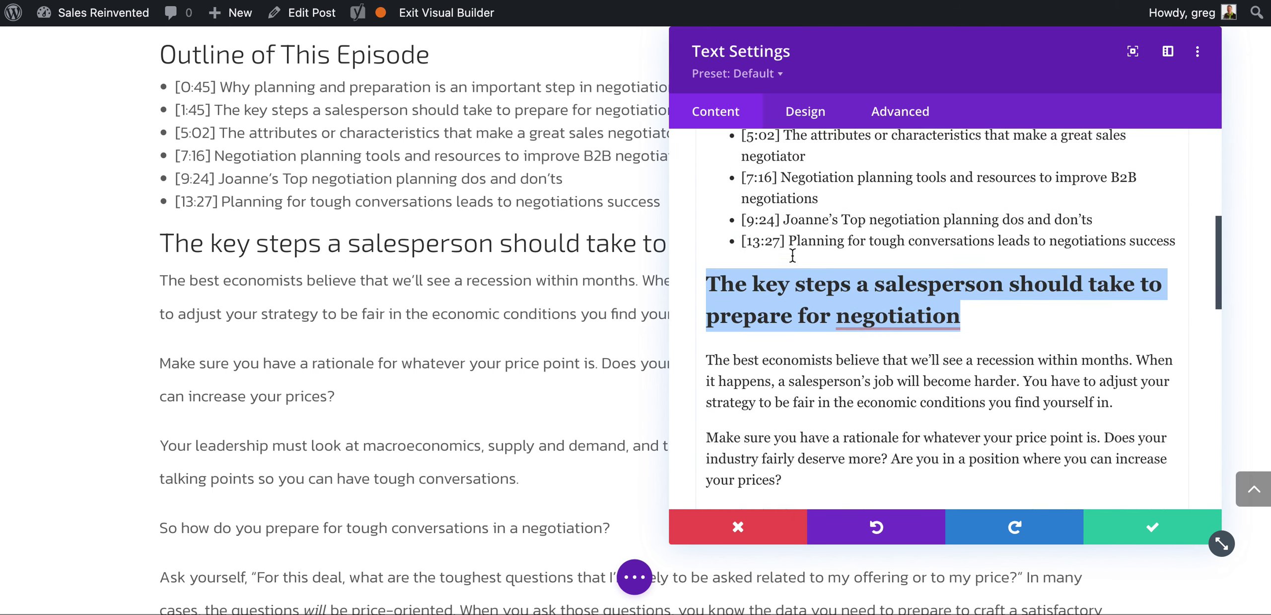
scroll(792, 256, "up", 4)
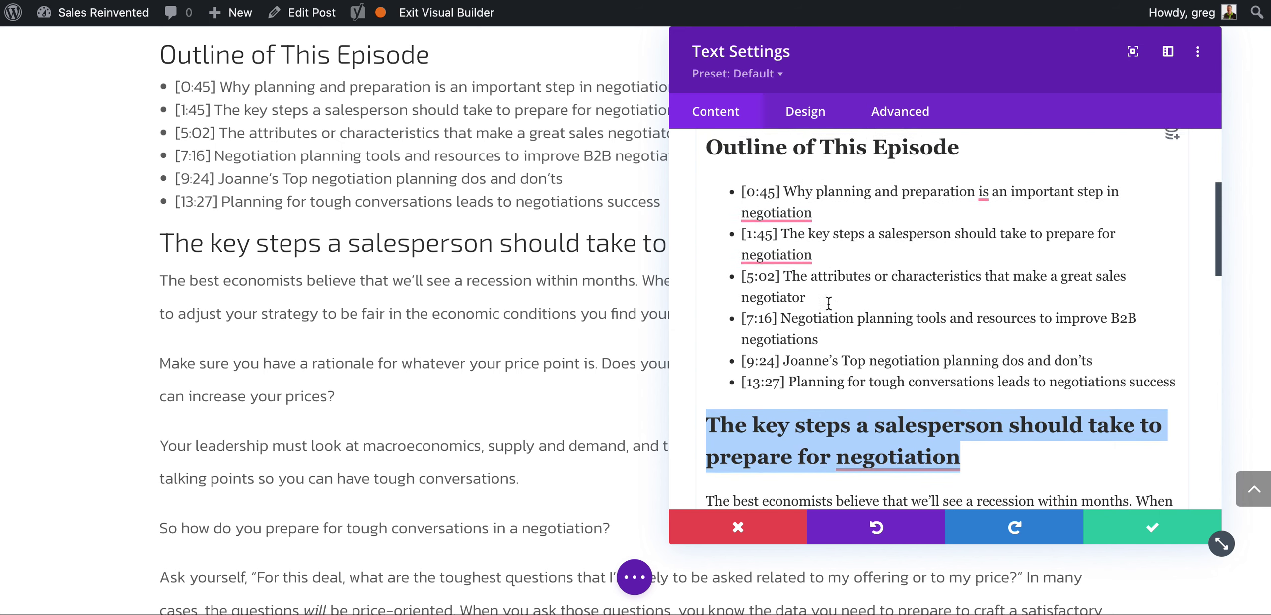
scroll(828, 302, "up", 3)
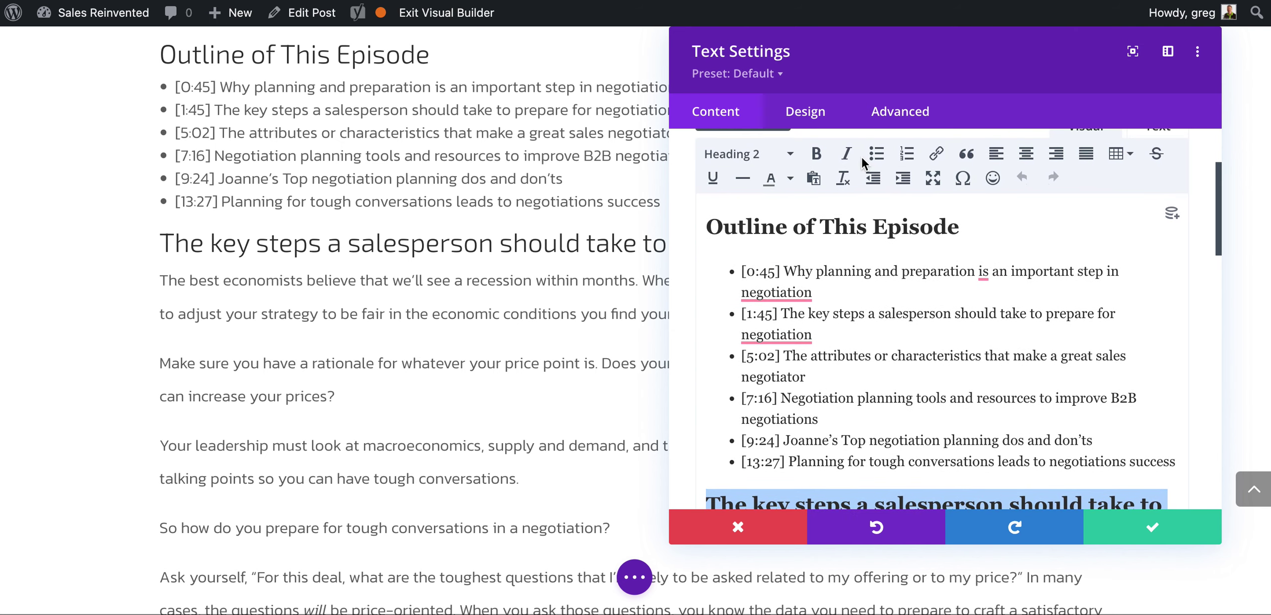
scroll(982, 245, "down", 6)
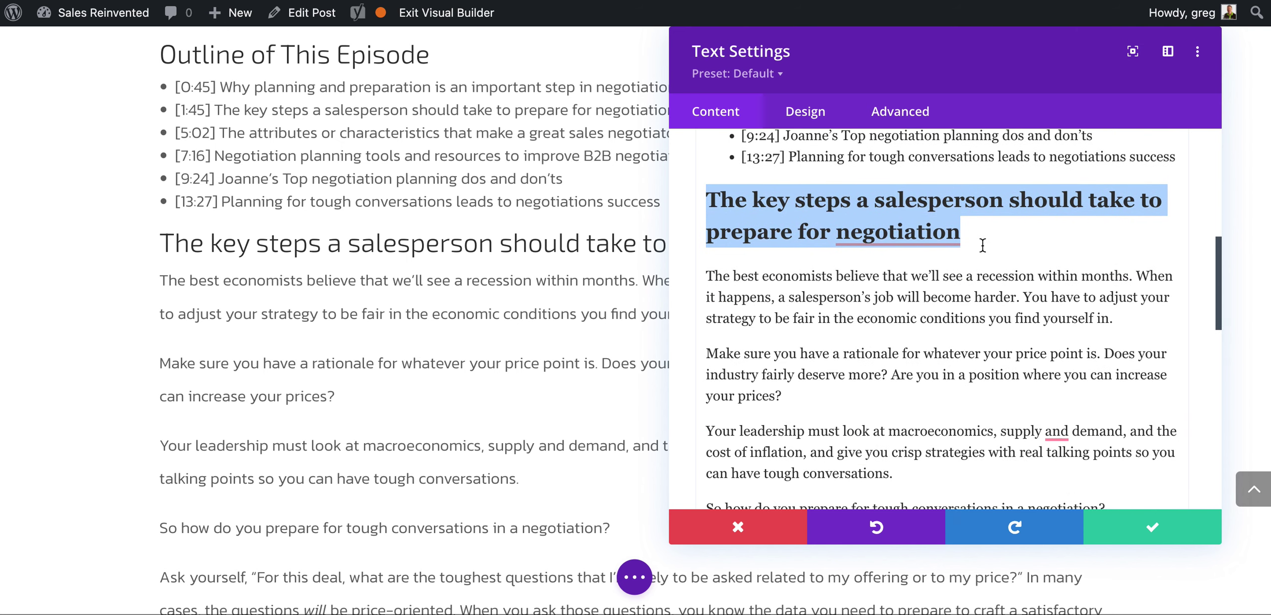
left_click(933, 231)
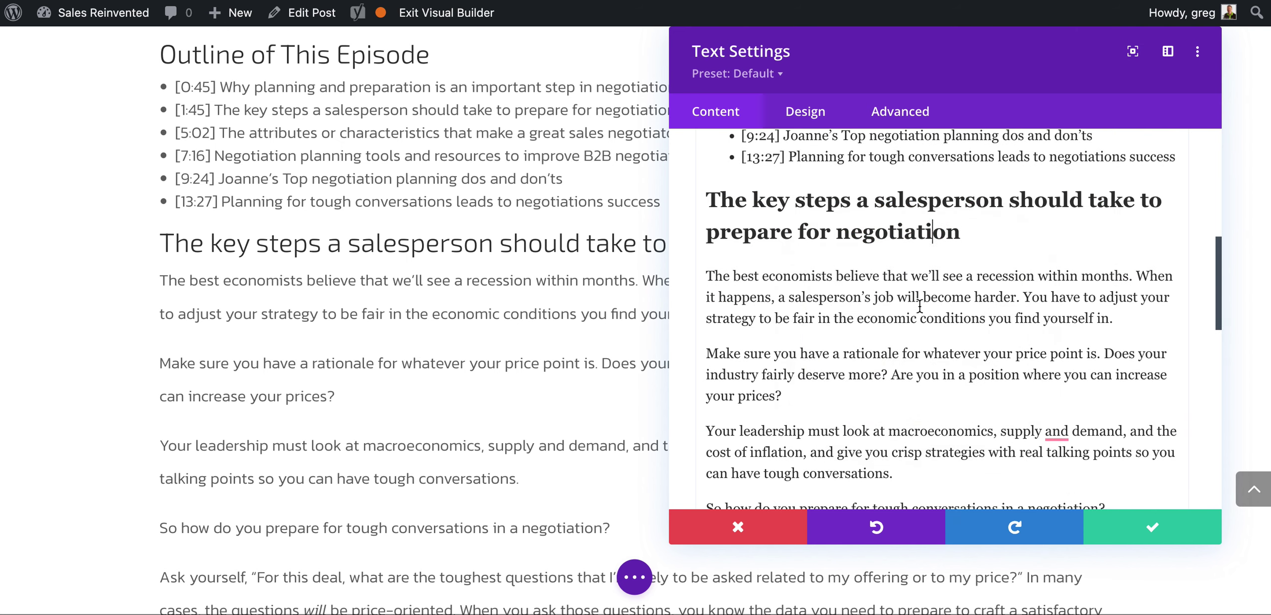
left_click_drag(912, 276, 916, 296)
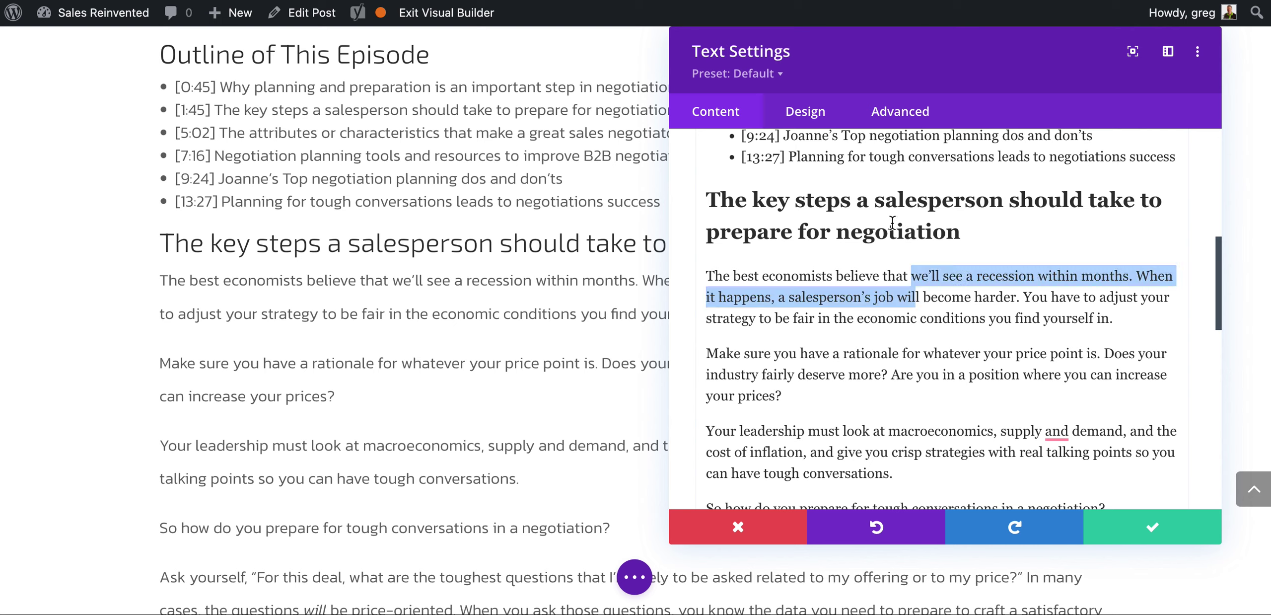
left_click(983, 220)
left_click(771, 366)
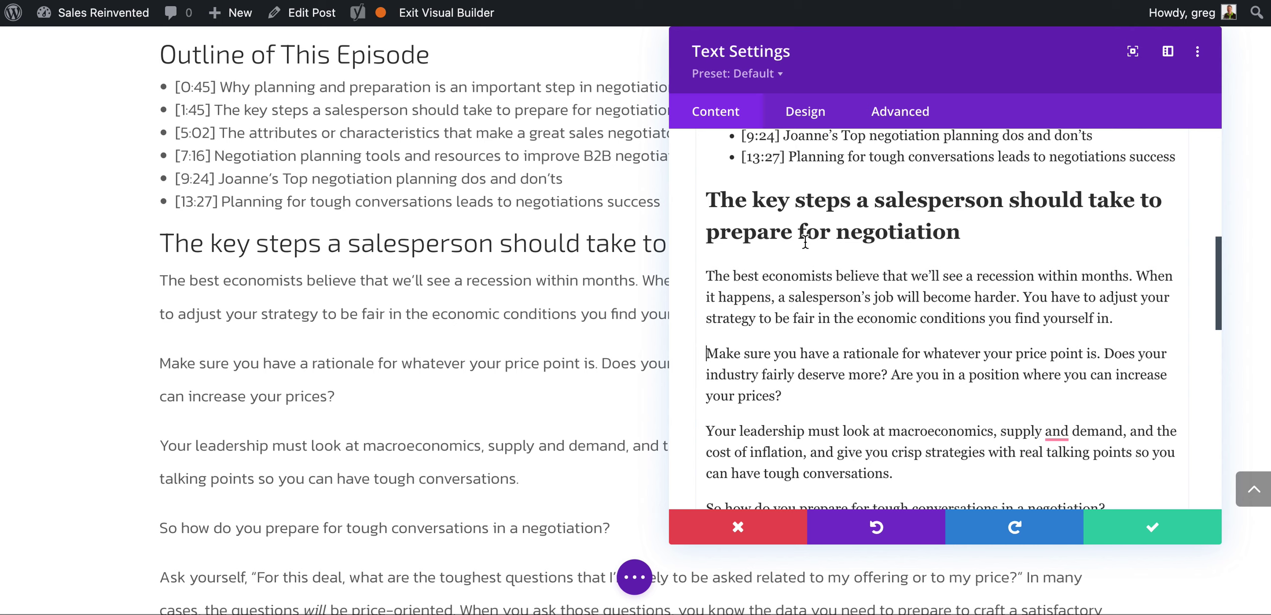
left_click_drag(710, 272, 933, 424)
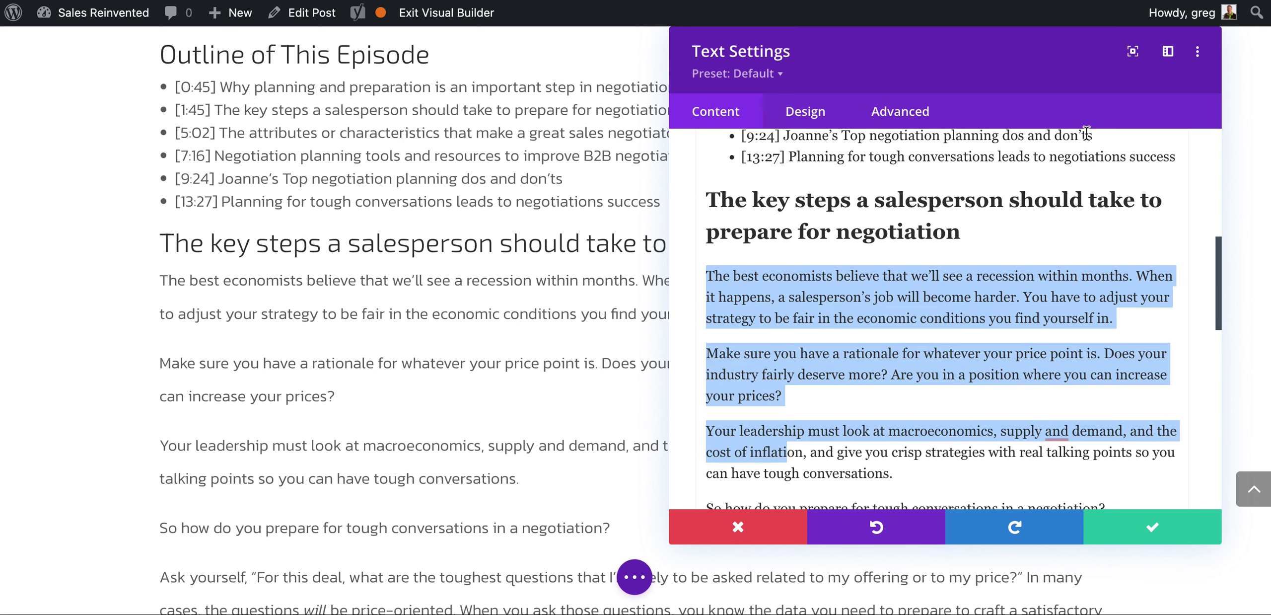
scroll(1092, 261, "up", 10)
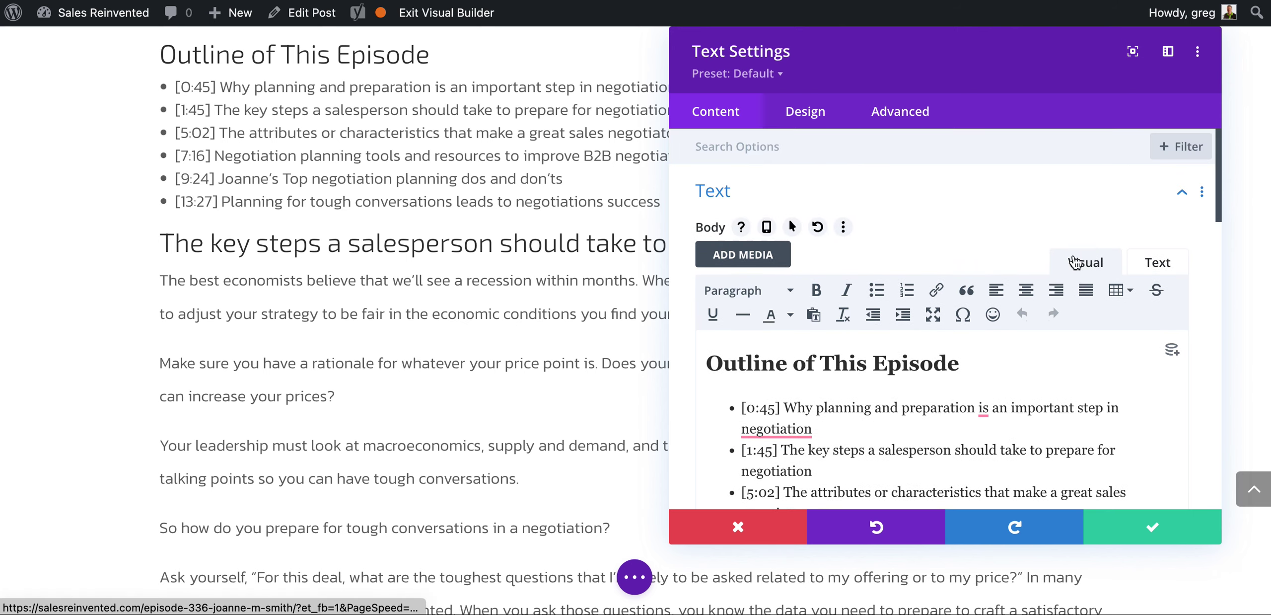
- In the HTML source, strip the data-fontsize, data-lineheight and class attributes from the "Outline of This Episode" h2 tag
left_click(1158, 270)
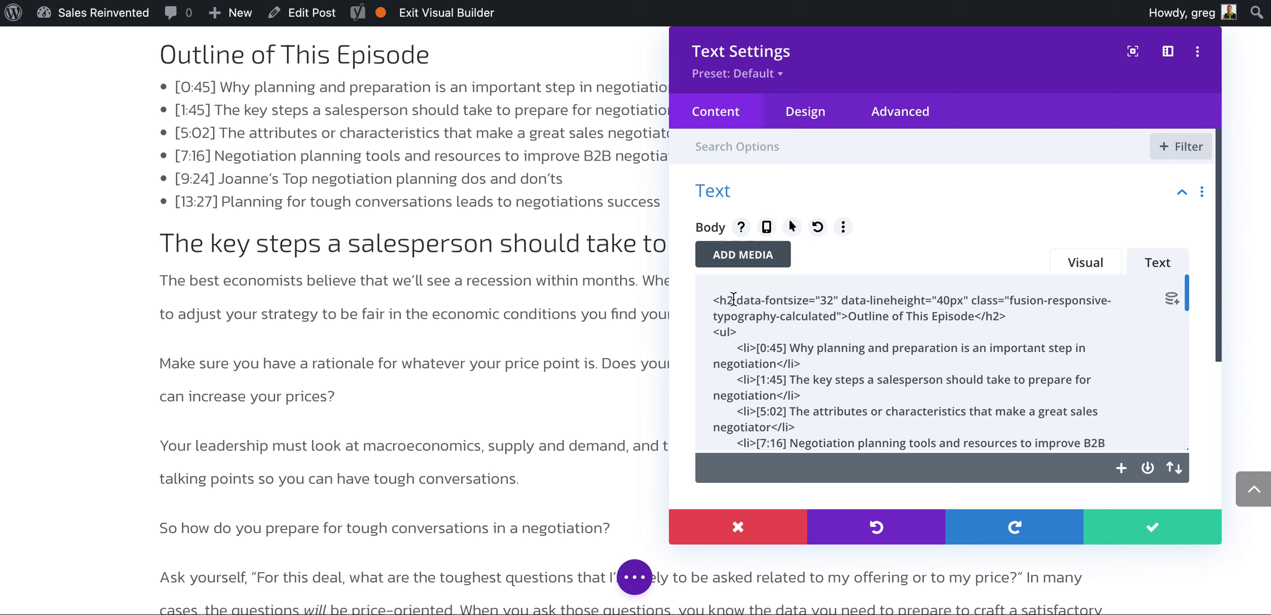
left_click_drag(734, 299, 841, 318)
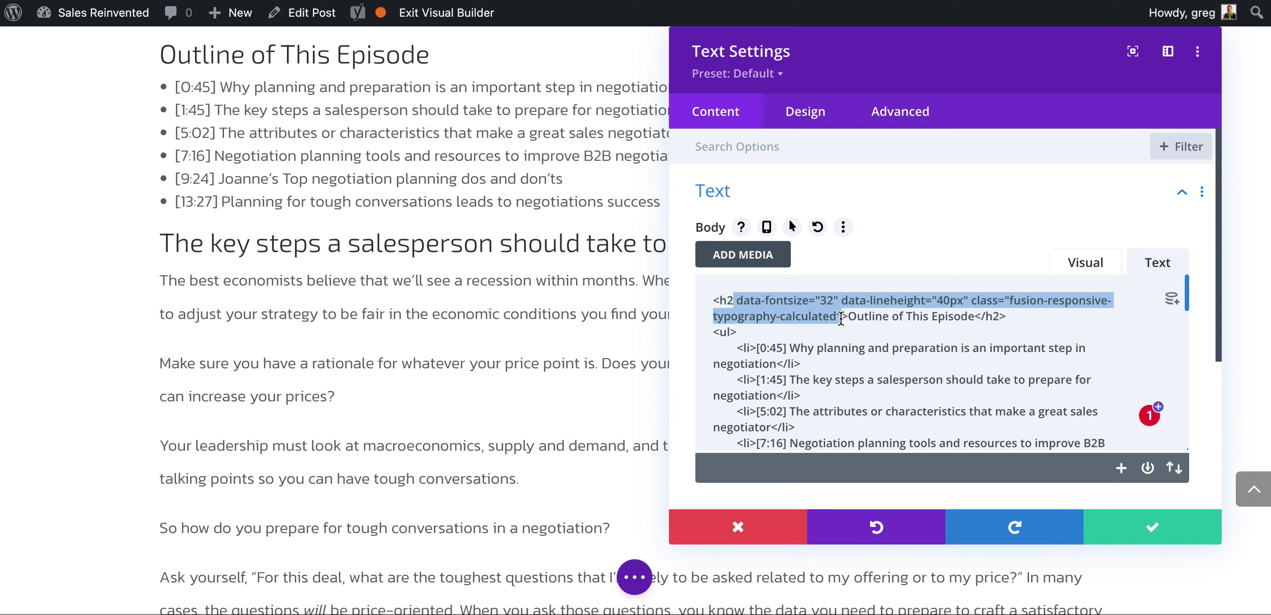
key("BackSpace")
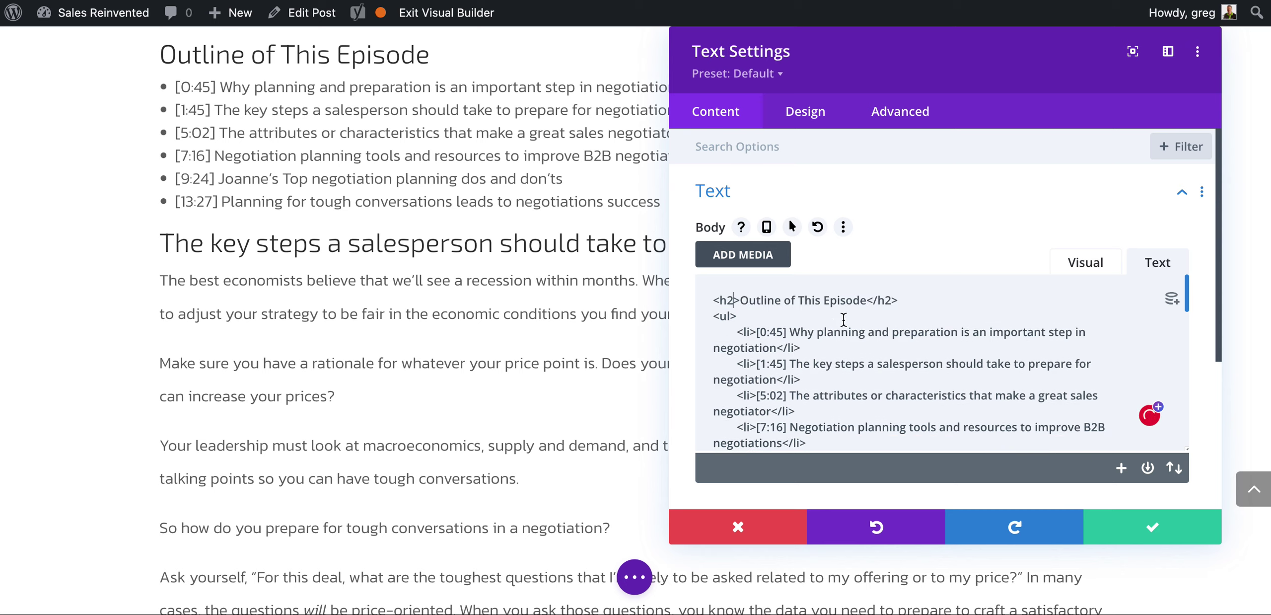
- Reduce the opening tag of the "The key steps a salesperson should take to prepare for negotiation" heading to a plain <h2>
scroll(863, 321, "down", 10)
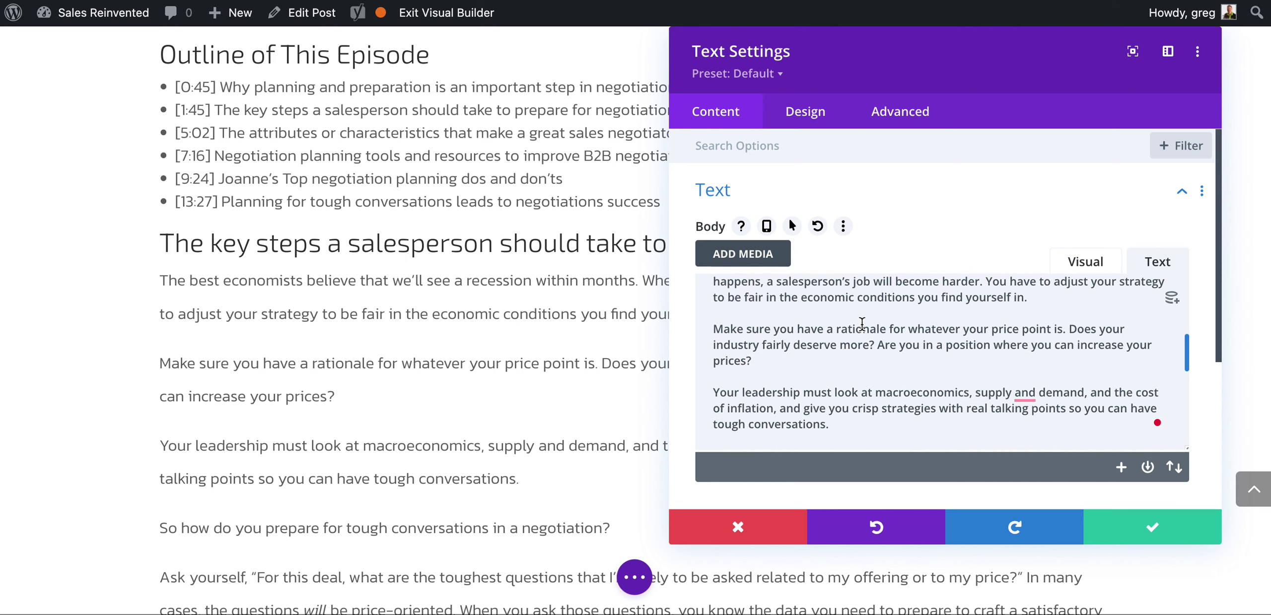
scroll(863, 324, "up", 3)
left_click_drag(737, 323, 840, 339)
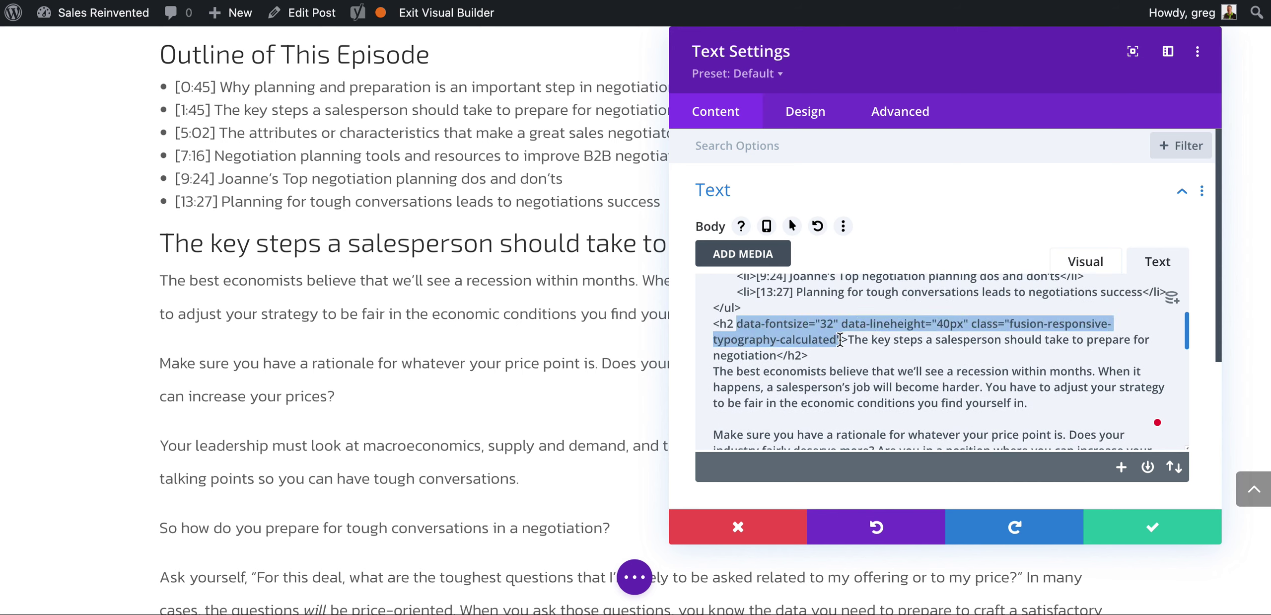
key("BackSpace")
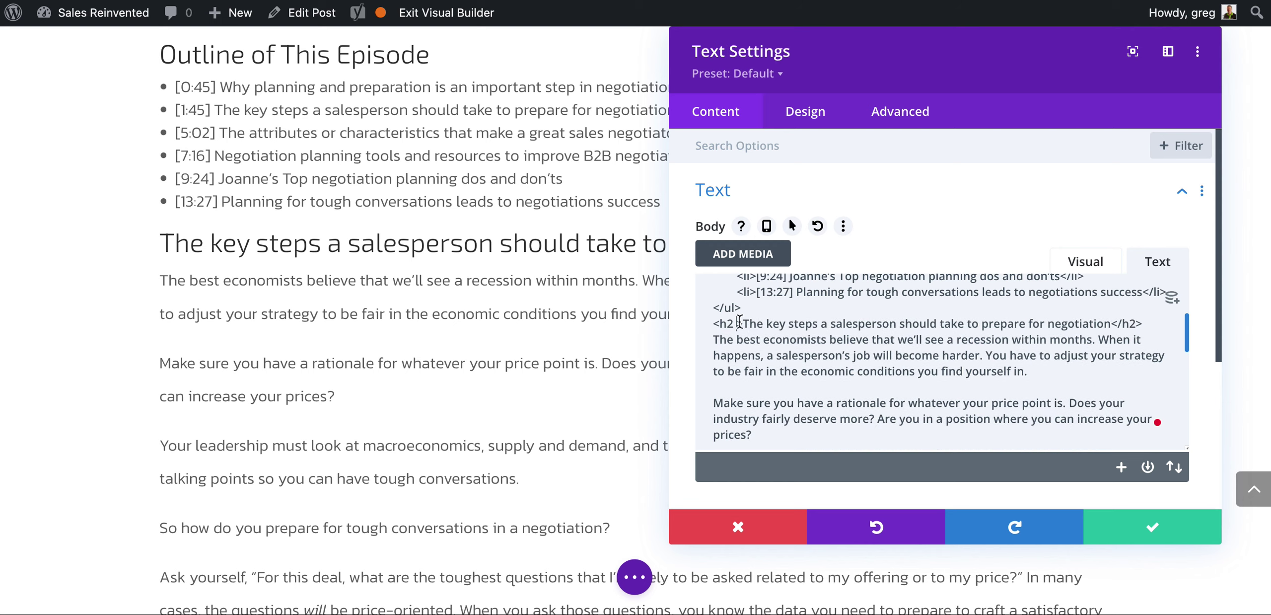
key("BackSpace")
left_click_drag(713, 324, 719, 323)
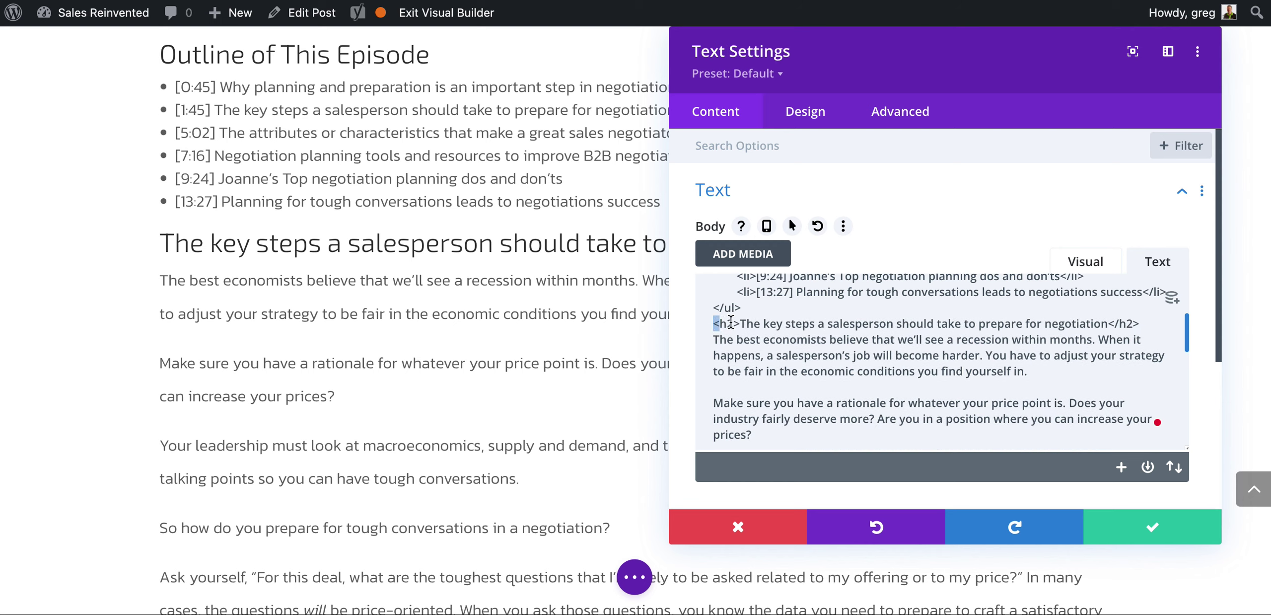
left_click(734, 323)
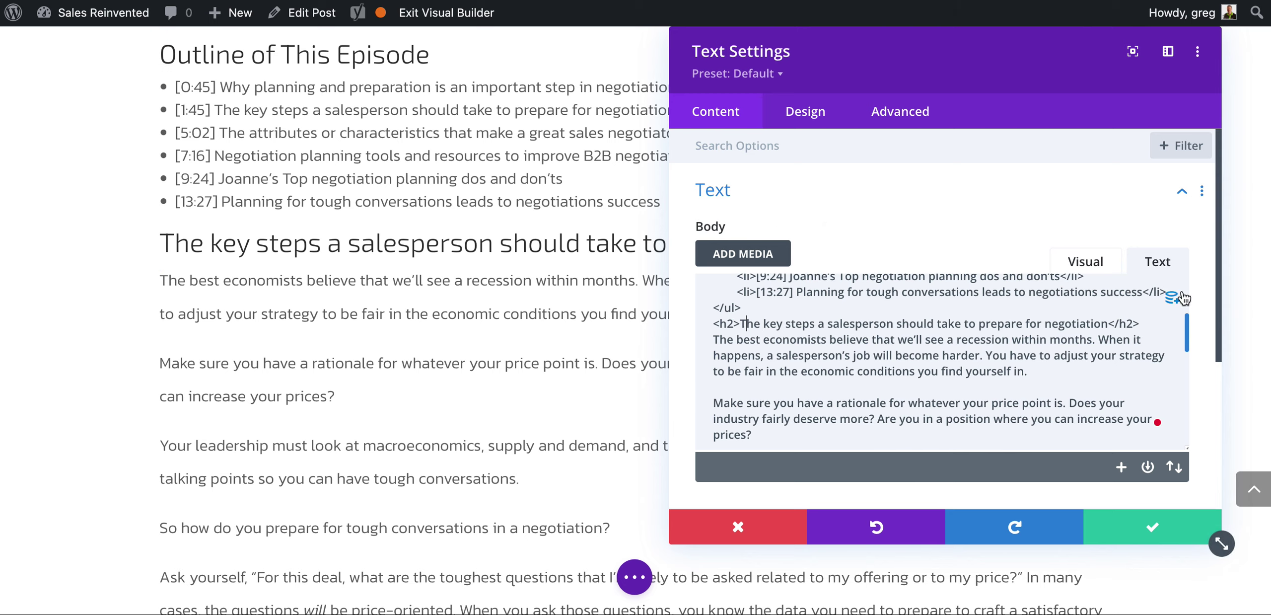
- Remove the inline font-size, line-height and class attributes from the "The attributes or characteristics that make a great sales negotiator" h2 tag
left_click_drag(1124, 339, 1110, 426)
scroll(1110, 425, "up", 1)
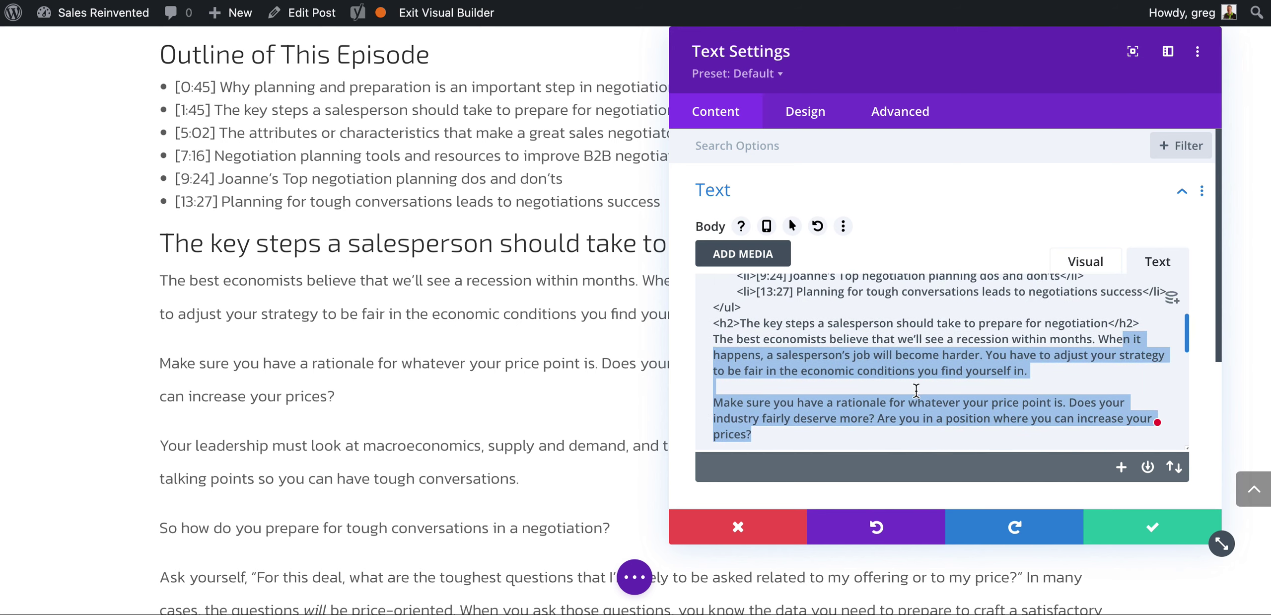
scroll(916, 390, "down", 9)
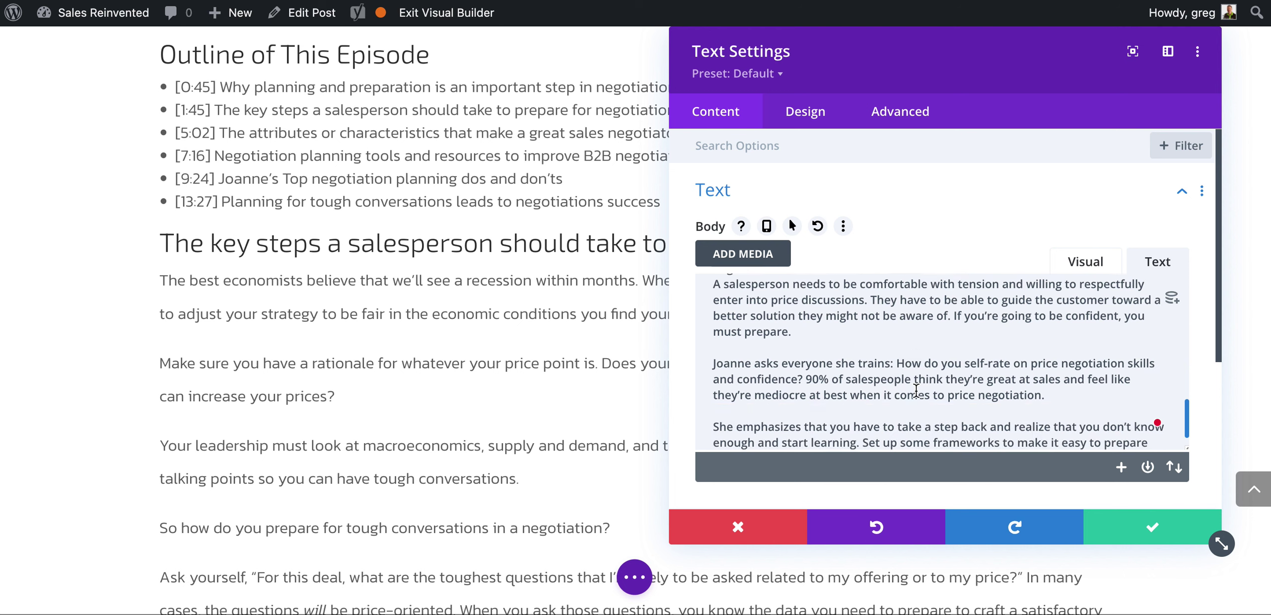
scroll(916, 390, "up", 2)
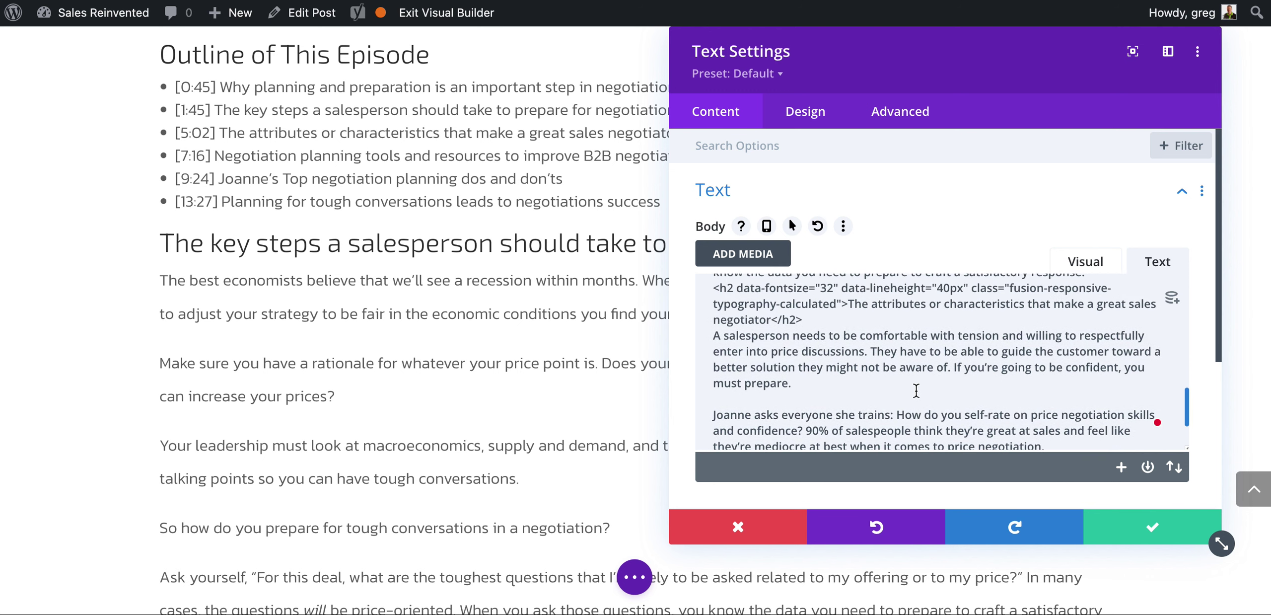
left_click_drag(734, 290, 840, 303)
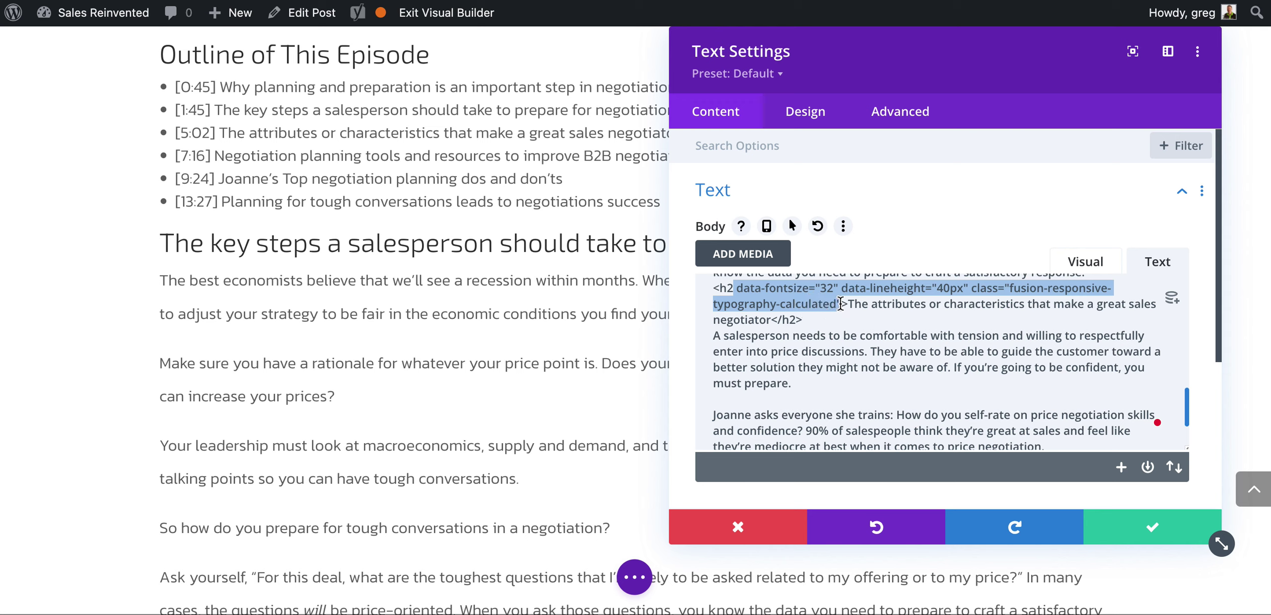
key("BackSpace")
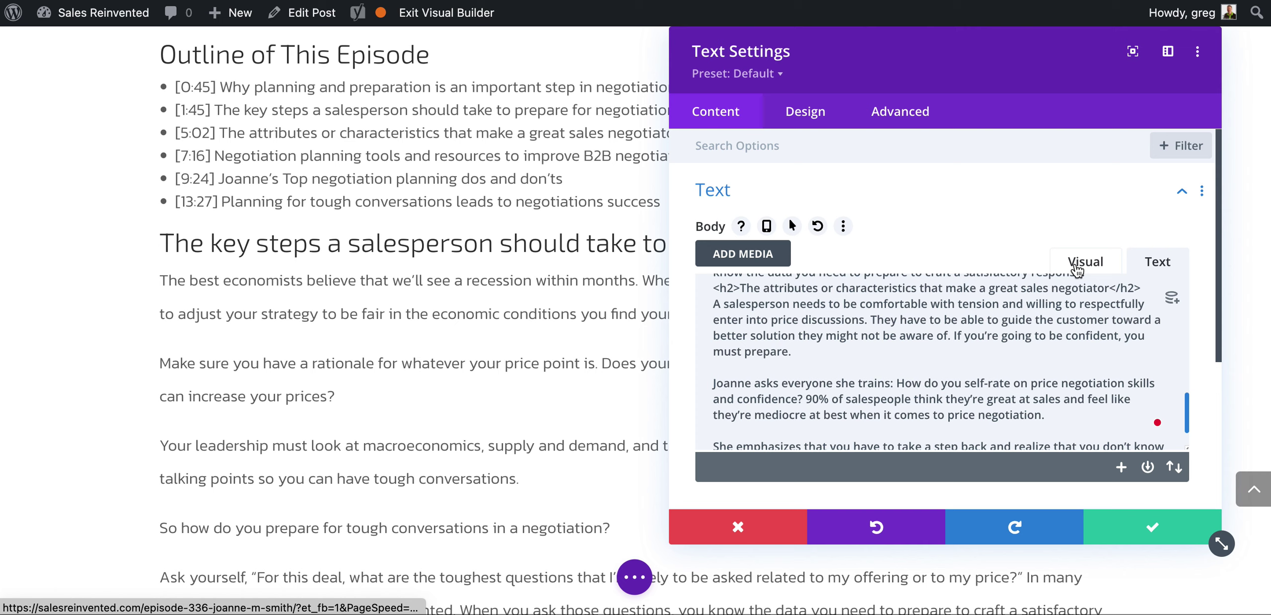
- Check the rest of the HTML source for leftover heading attributes, and review the "Outline of This Episode" heading in the visual view
scroll(920, 365, "down", 3)
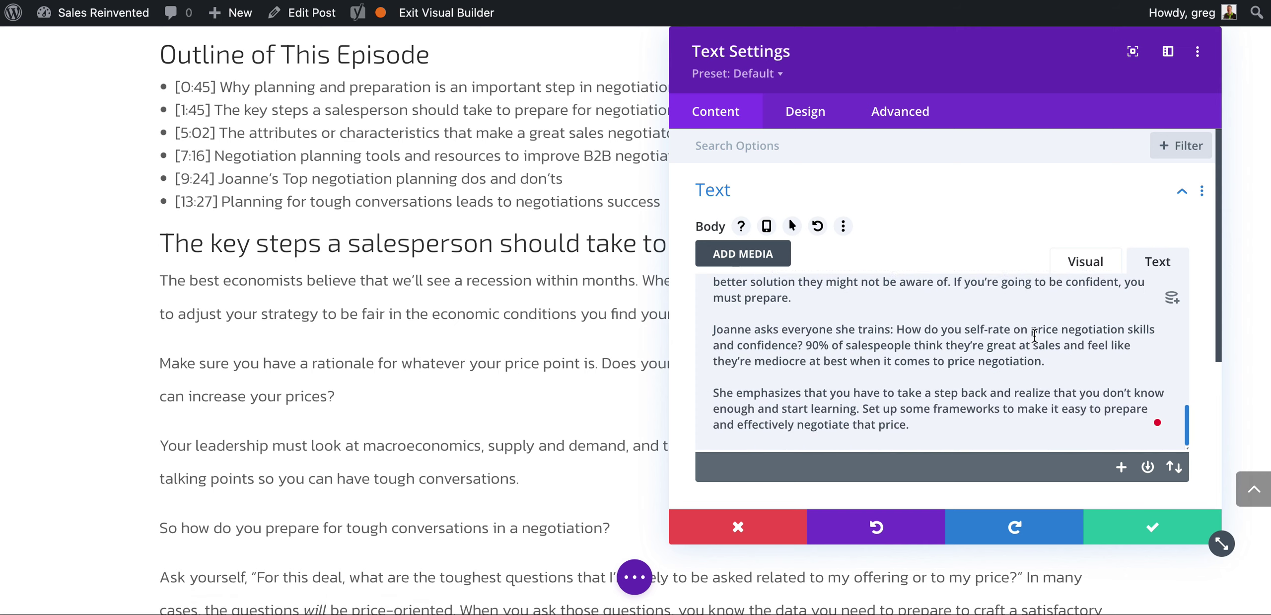
scroll(921, 364, "down", 3)
scroll(1086, 310, "up", 8)
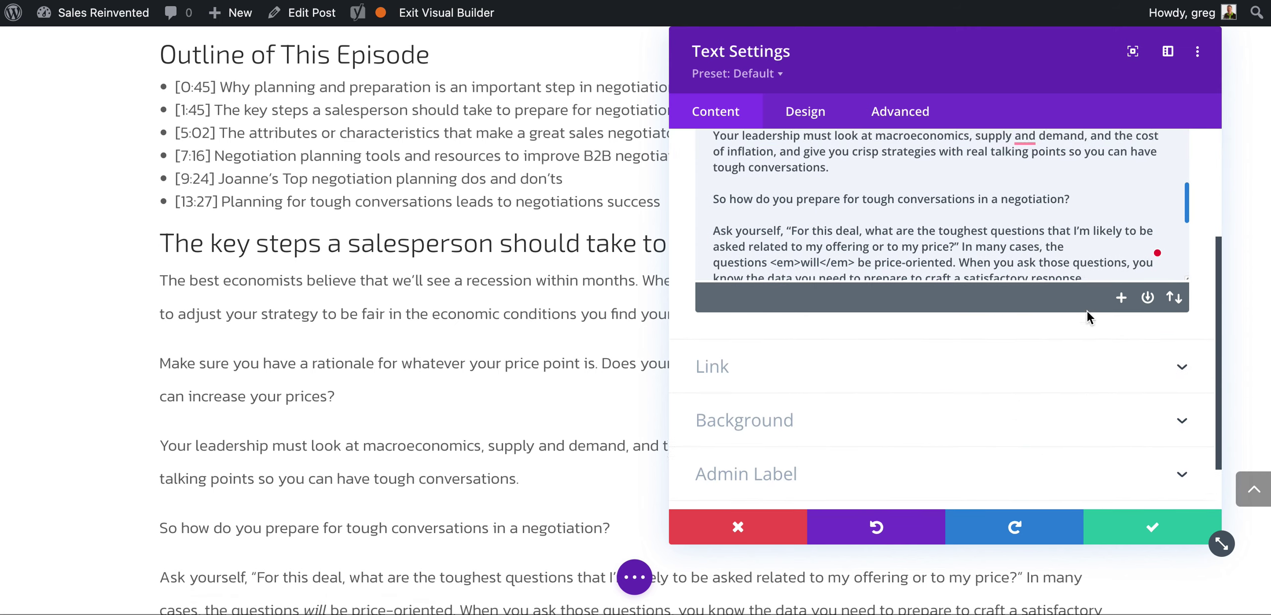
left_click(1023, 354)
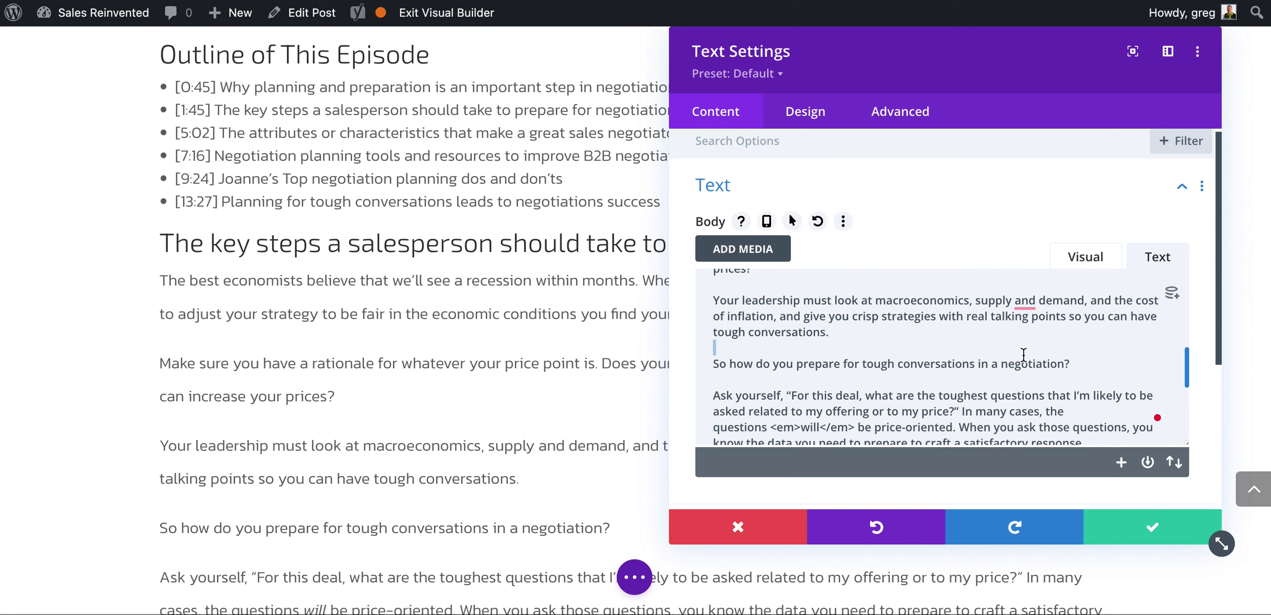
left_click(1086, 257)
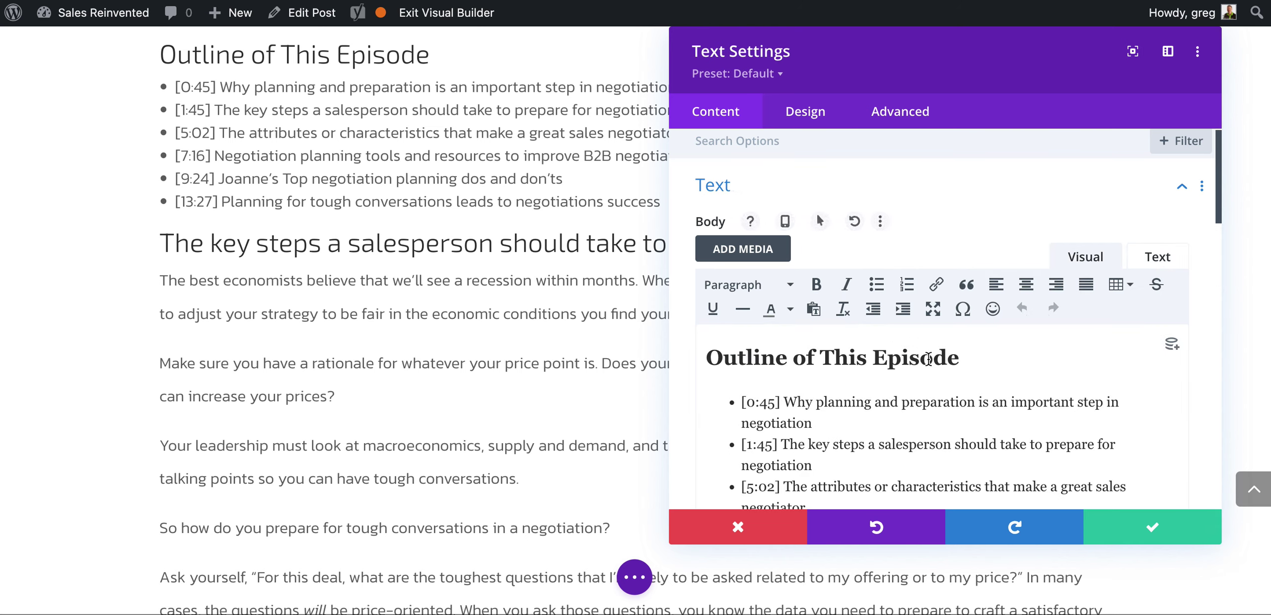
triple_click(929, 359)
left_click(837, 387)
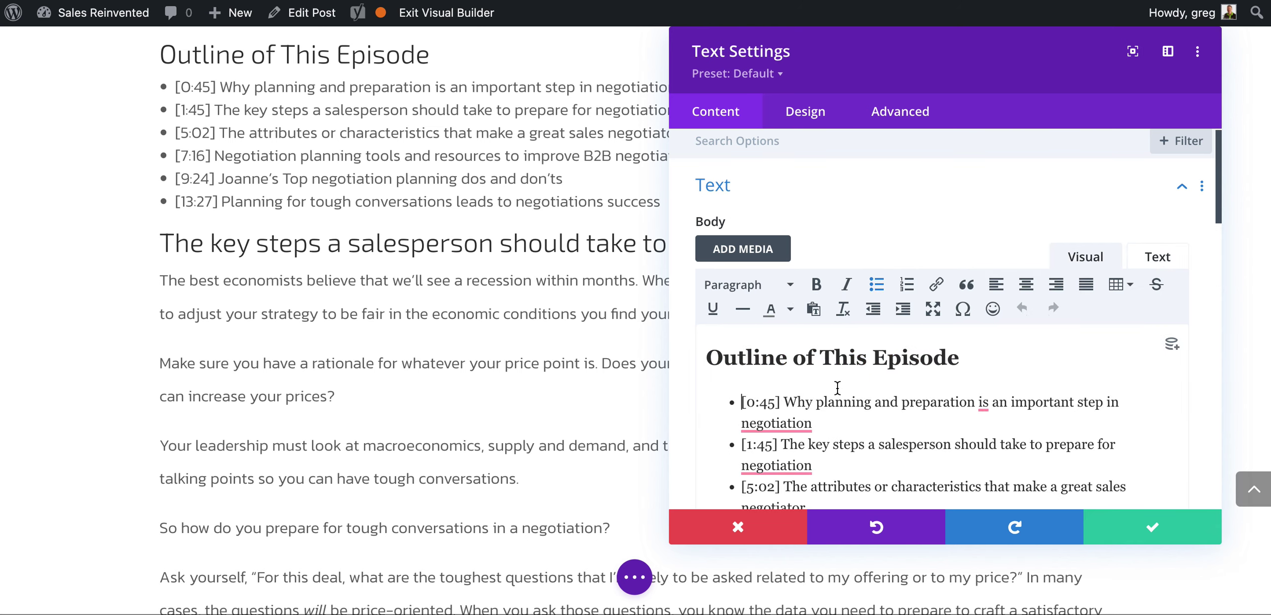
- Replace the module's entire HTML source with the plain, unformatted version of the episode text, and return to the visual view
key("ctrl+a")
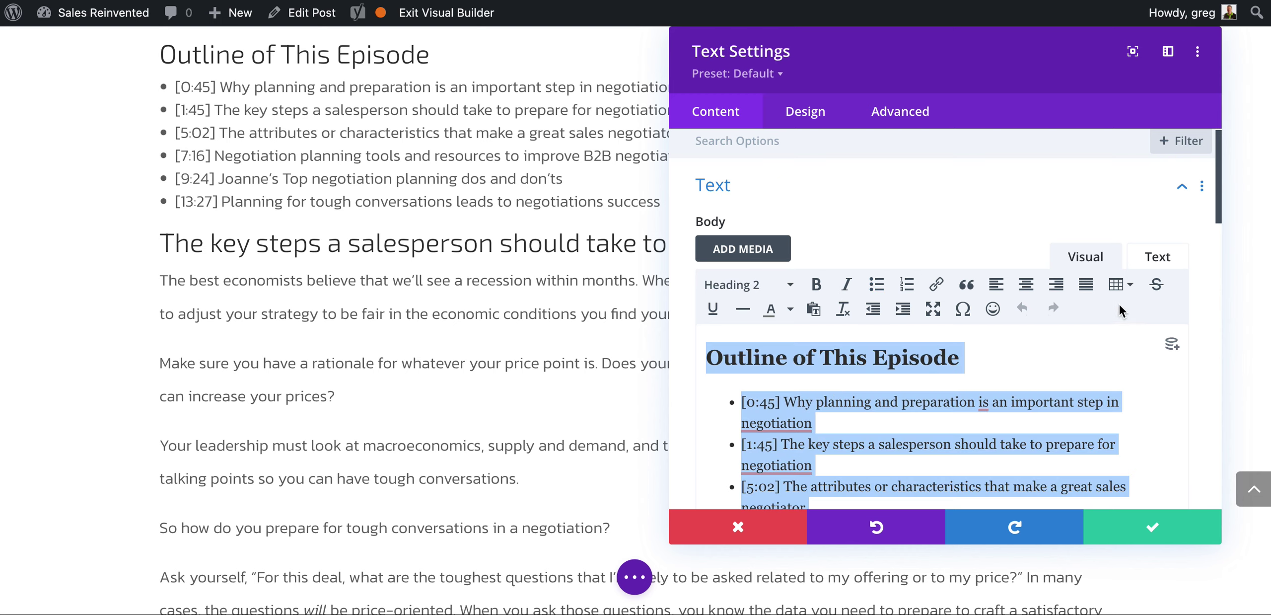
left_click(1157, 257)
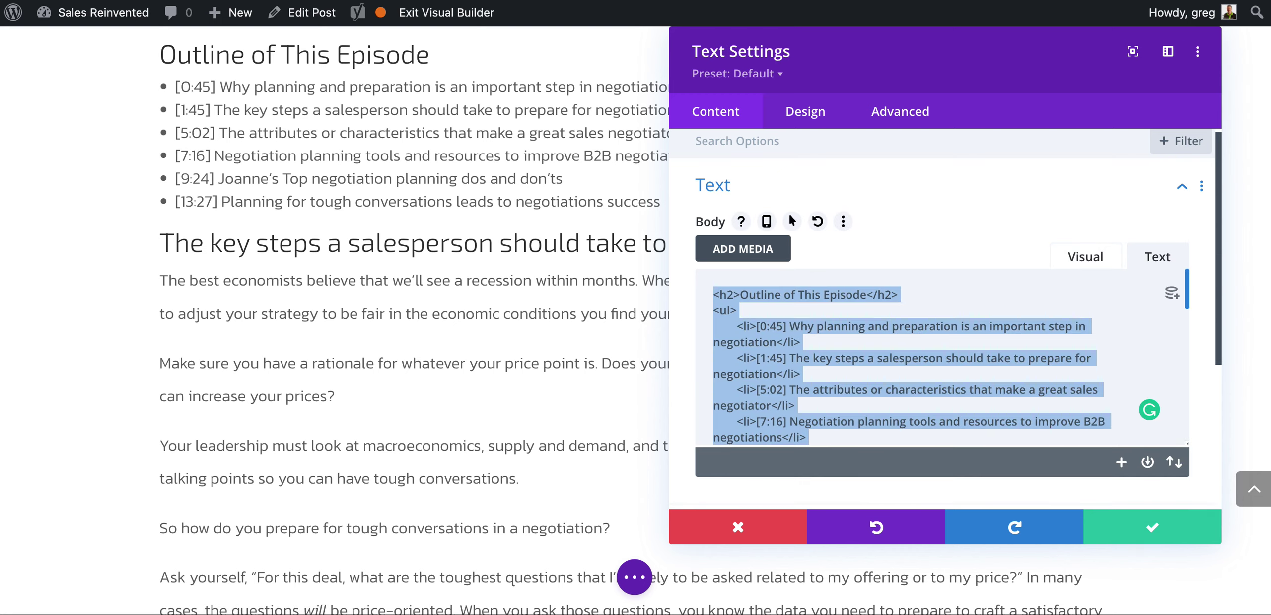
key("BackSpace")
key("ctrl+v")
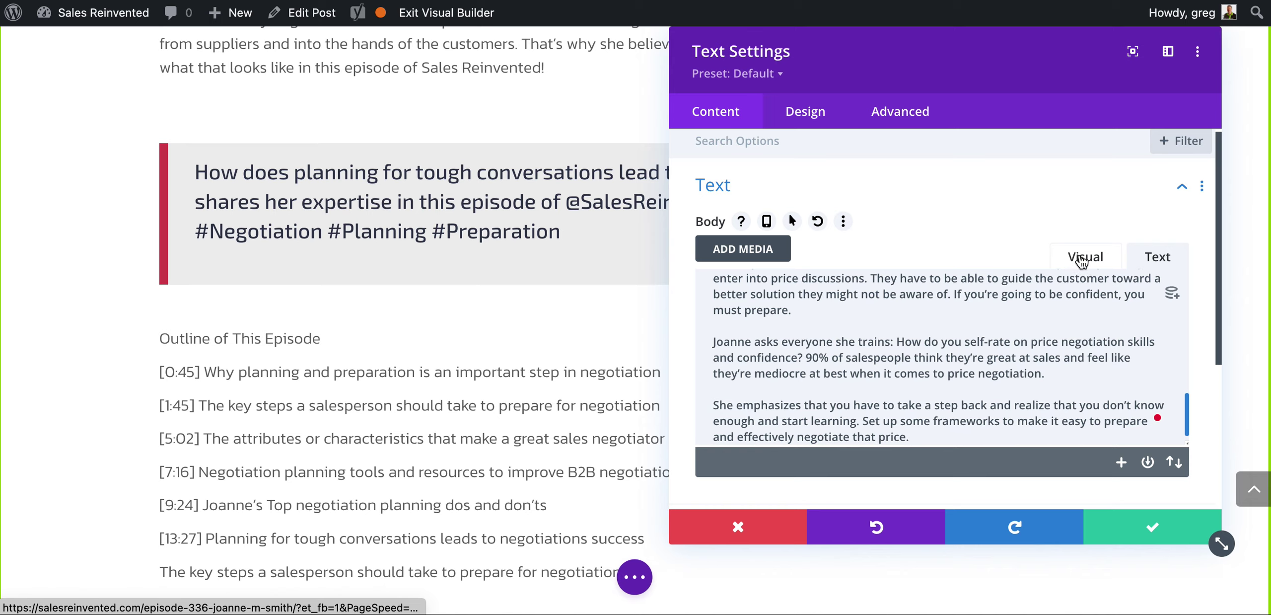
left_click(1081, 258)
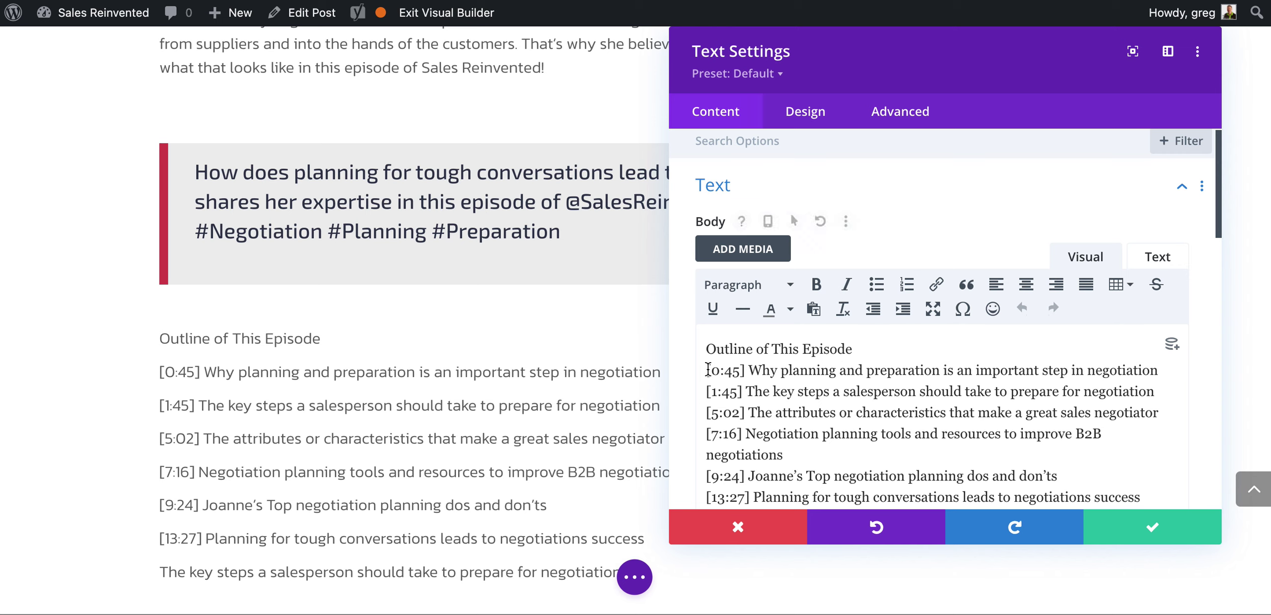
- Separate "Outline of This Episode" from the first timestamp line as its own paragraph and format it as Heading 2
left_click(707, 370)
key("BackSpace")
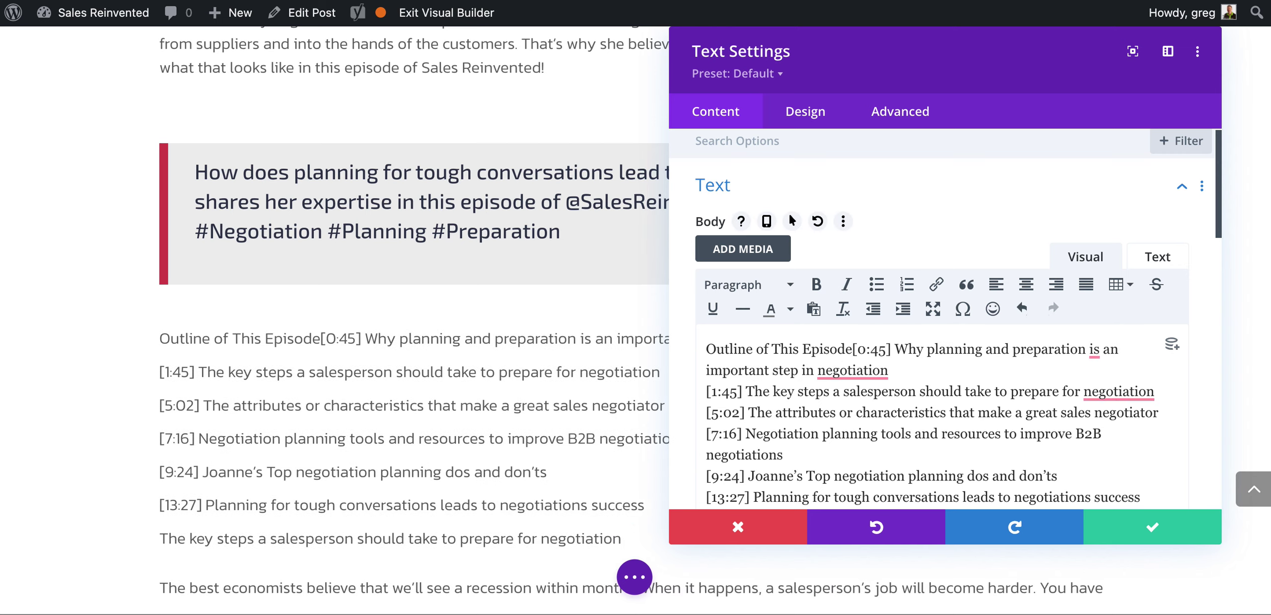
key("Return")
left_click_drag(857, 351, 706, 350)
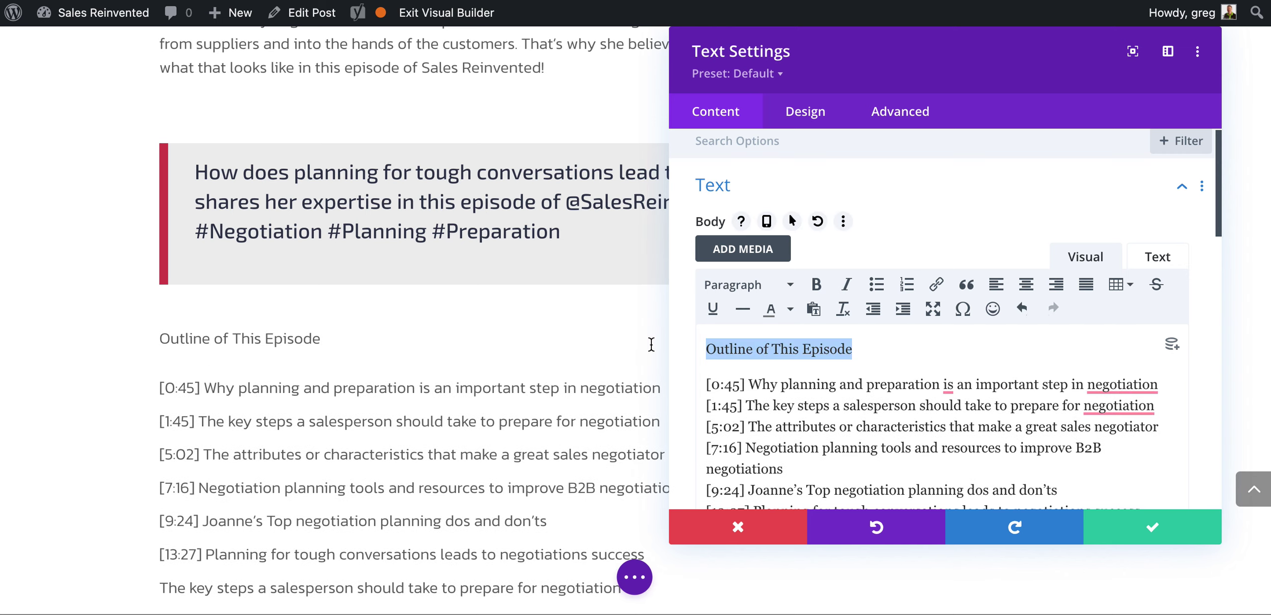
left_click(730, 285)
left_click(772, 390)
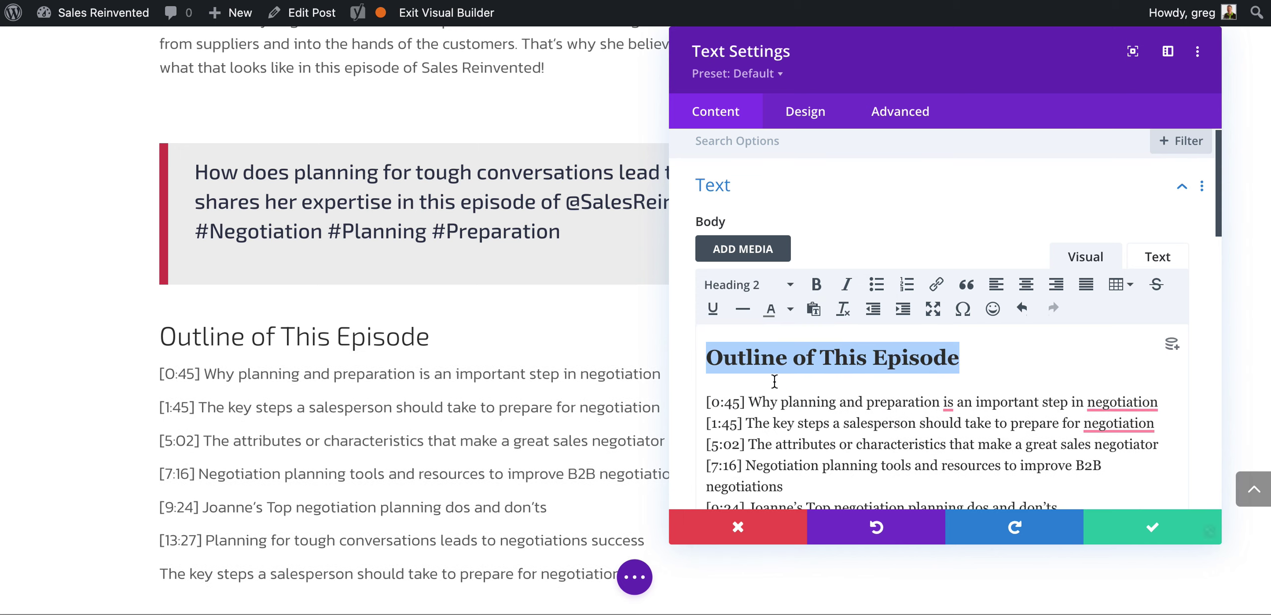
- Format the lines from [0:45] through "The key steps a salesperson should take to prepare for negotiation" as a bullet list
scroll(889, 369, "down", 2)
scroll(889, 370, "down", 2)
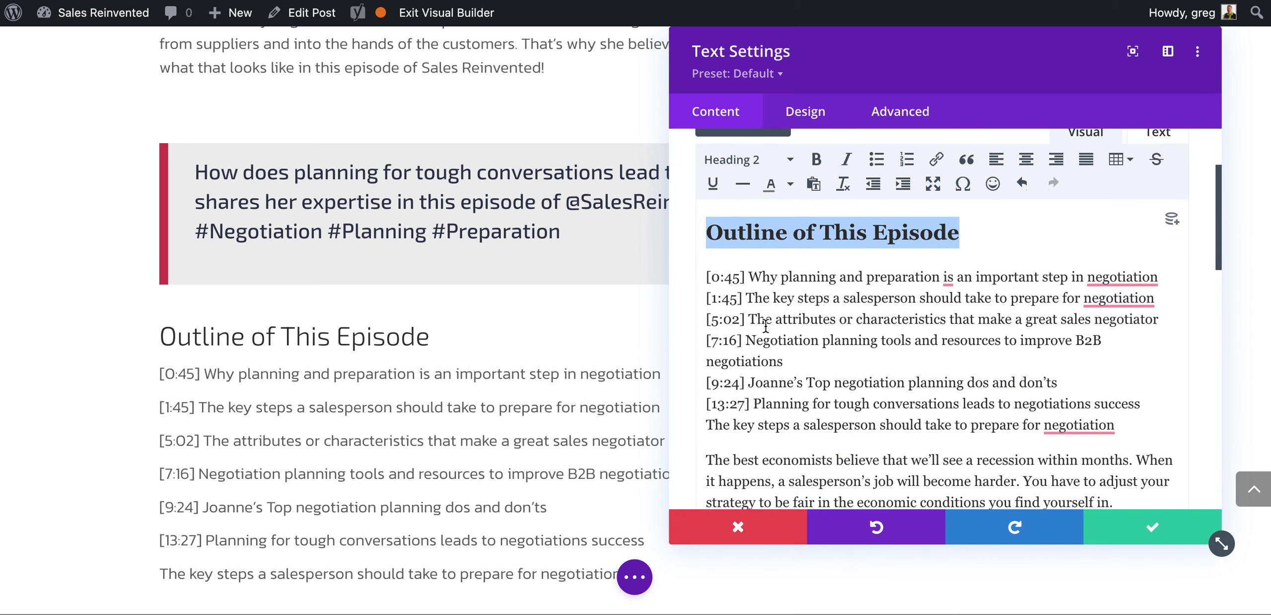
left_click_drag(703, 274, 1114, 426)
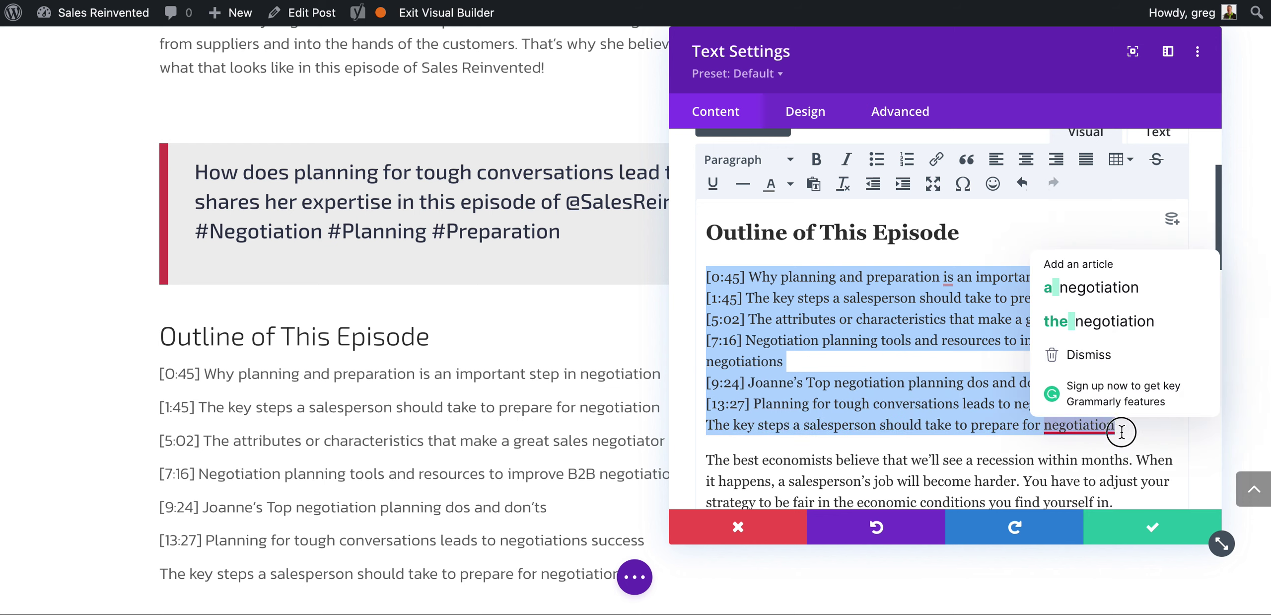
left_click(877, 160)
- Split the combined bullet so that each timestamp from [1:45] to [13:27] starts its own bullet
mouse_move(777, 298)
left_click(745, 343)
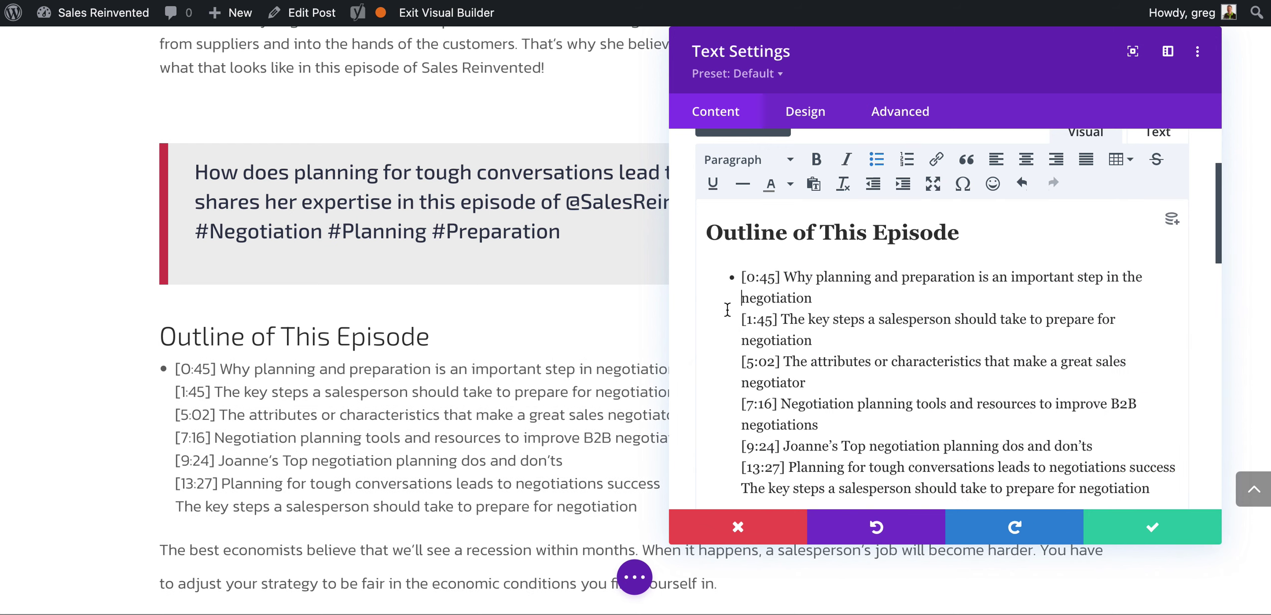
key("Return")
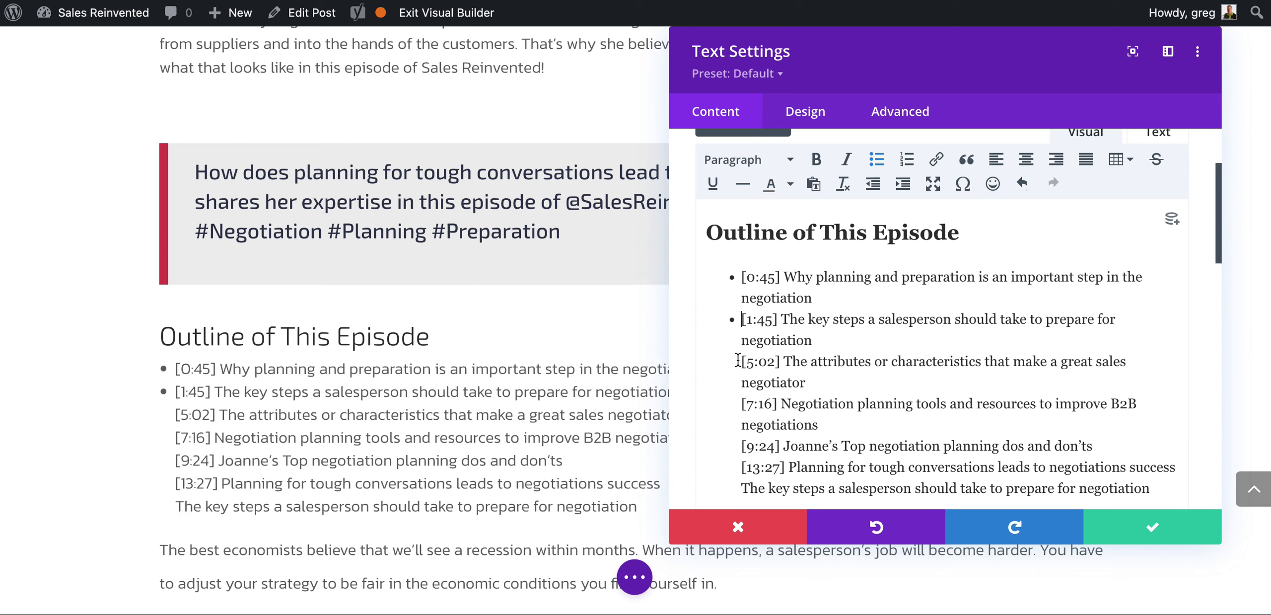
key("Return")
key("Down")
key("Down")
key("Down")
key("Return")
scroll(919, 362, "down", 3)
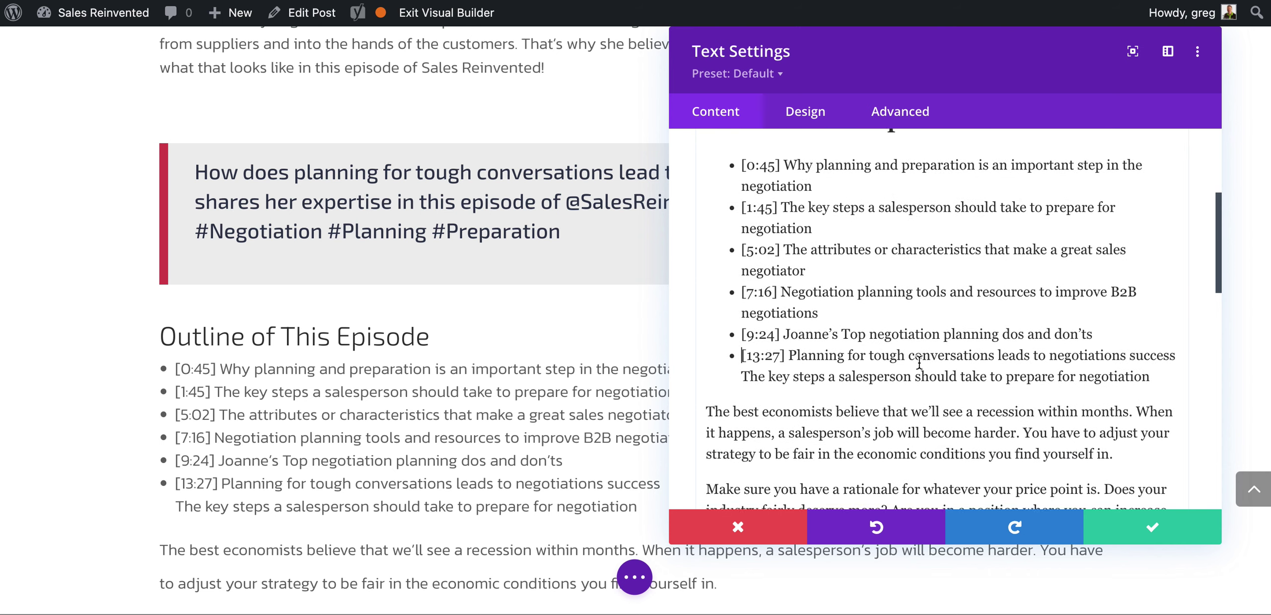
- Split "The key steps a salesperson should take to prepare for negotiation" from the [13:27] bullet, with two empty bullets between them
scroll(919, 362, "down", 3)
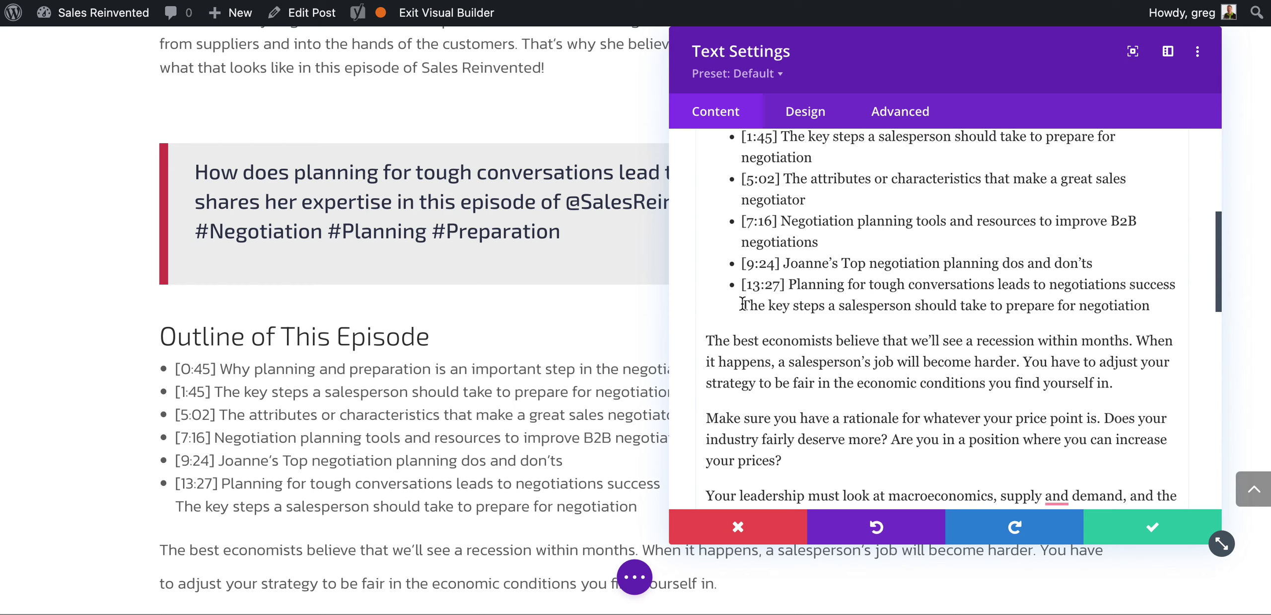
key("Return")
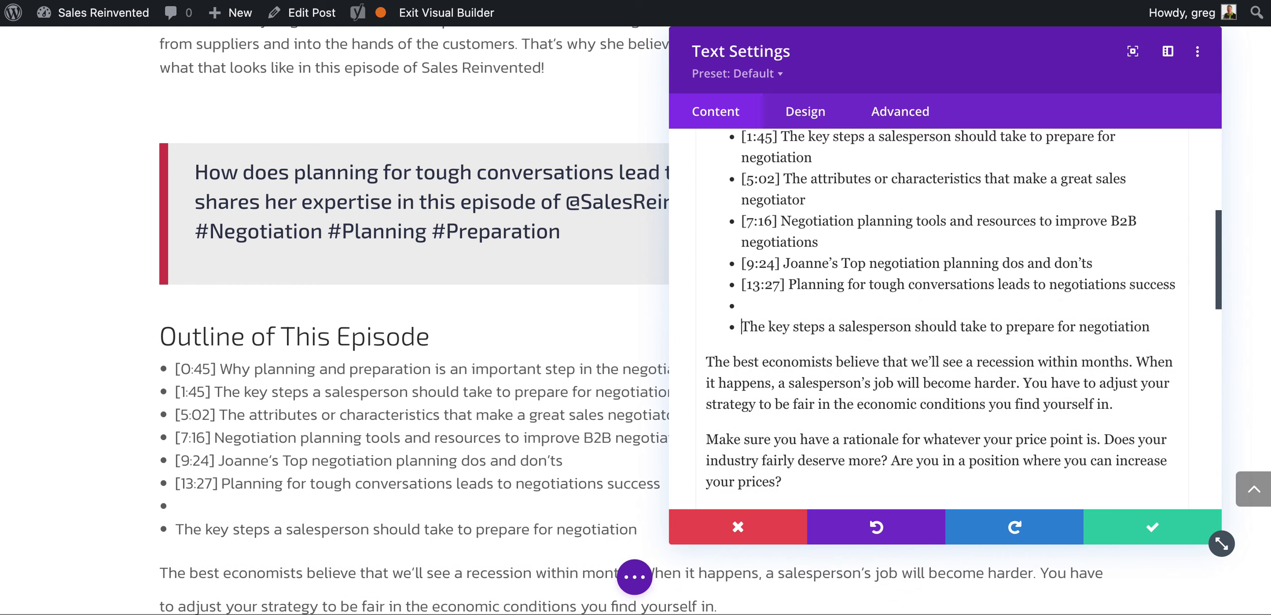
key("BackSpace")
key("BackSpace")
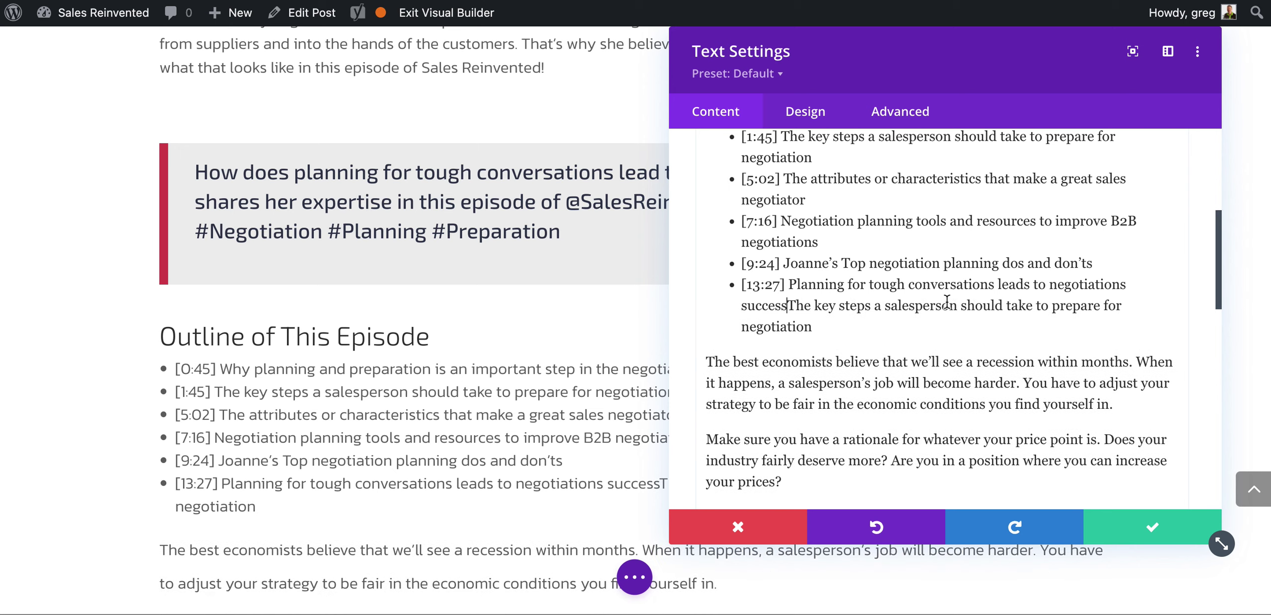
key("Return")
key("Return")
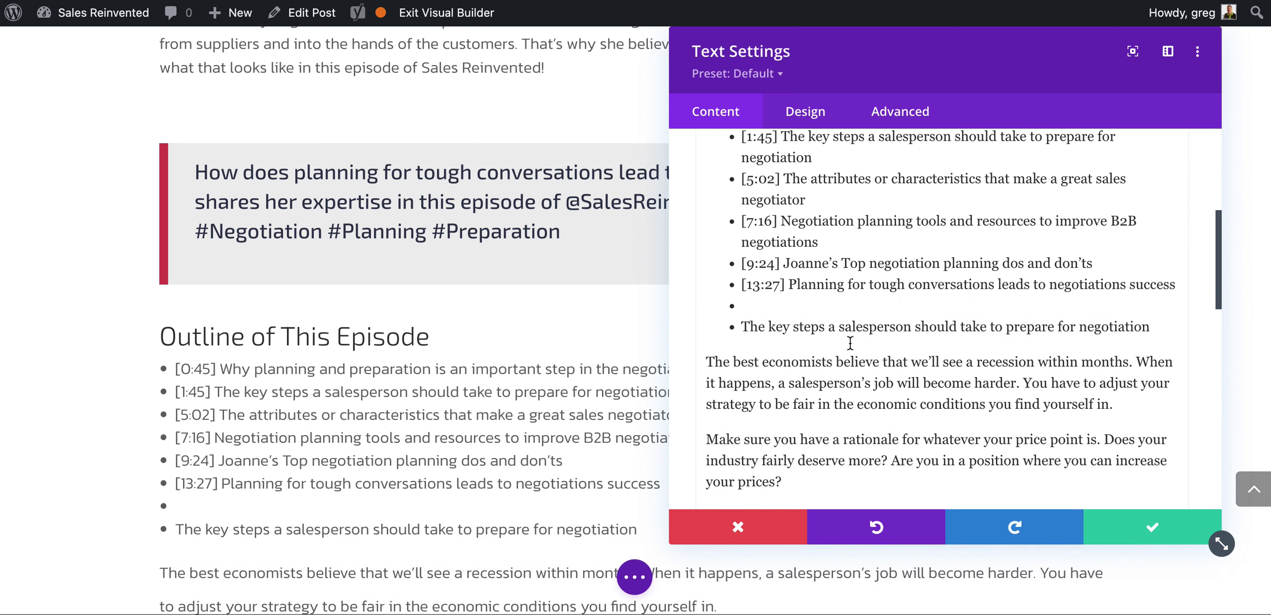
key("Return")
- Turn the "The key steps" line and the empty bullets above it into normal paragraphs, and delete the blank lines
left_click_drag(746, 311, 756, 370)
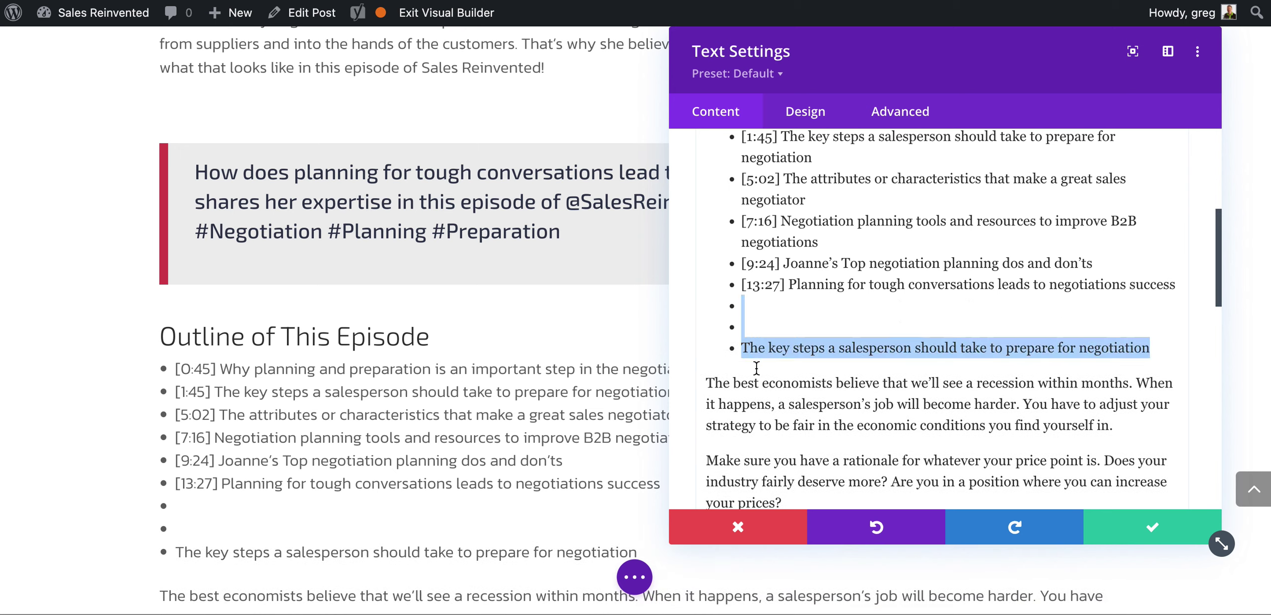
scroll(870, 199, "up", 5)
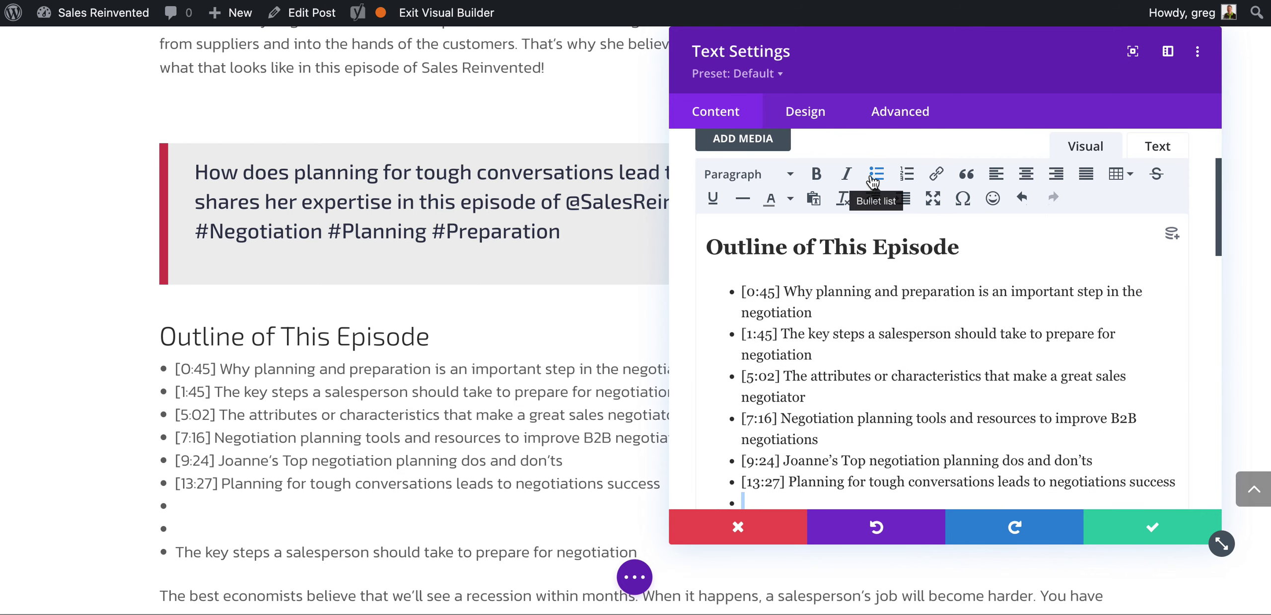
left_click(872, 181)
scroll(897, 318, "down", 3)
left_click(751, 441)
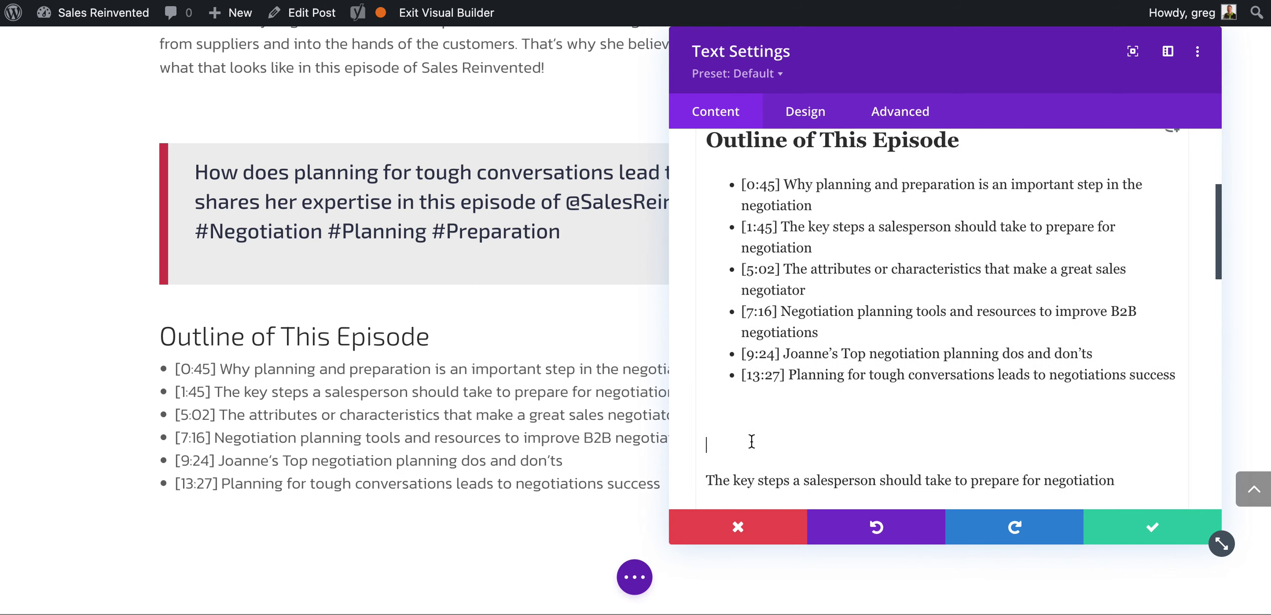
key("BackSpace")
key("BackSpace")
scroll(745, 427, "down", 2)
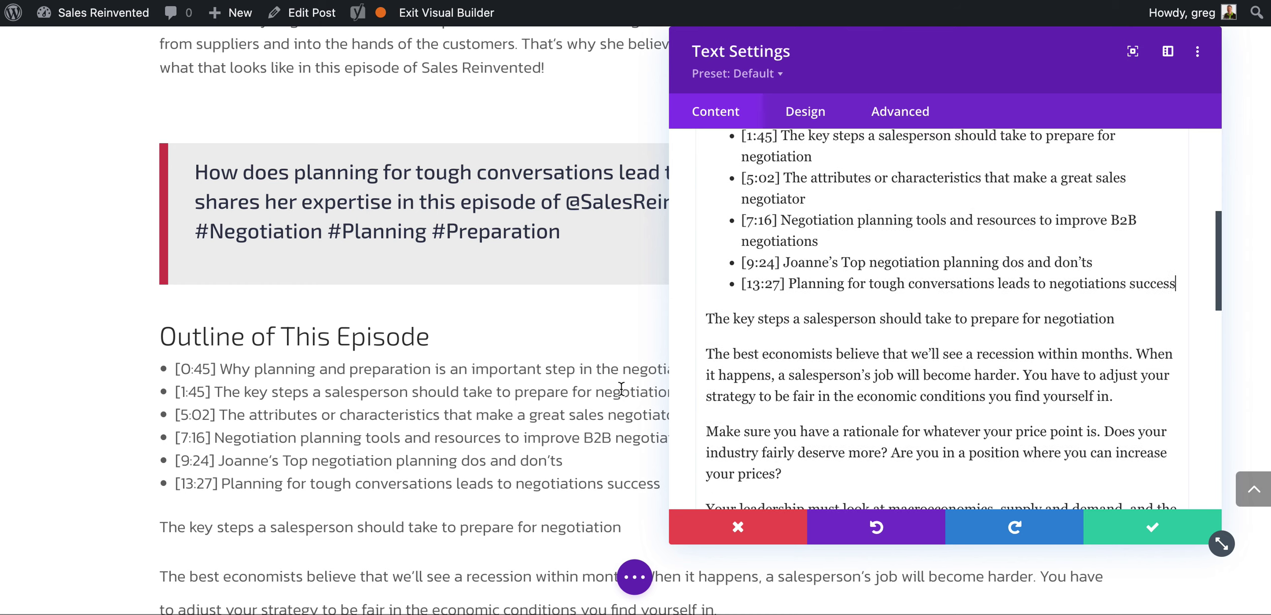
- Look through the rest of the plain text in the editor and page preview for section titles that need heading formatting
scroll(621, 388, "down", 8)
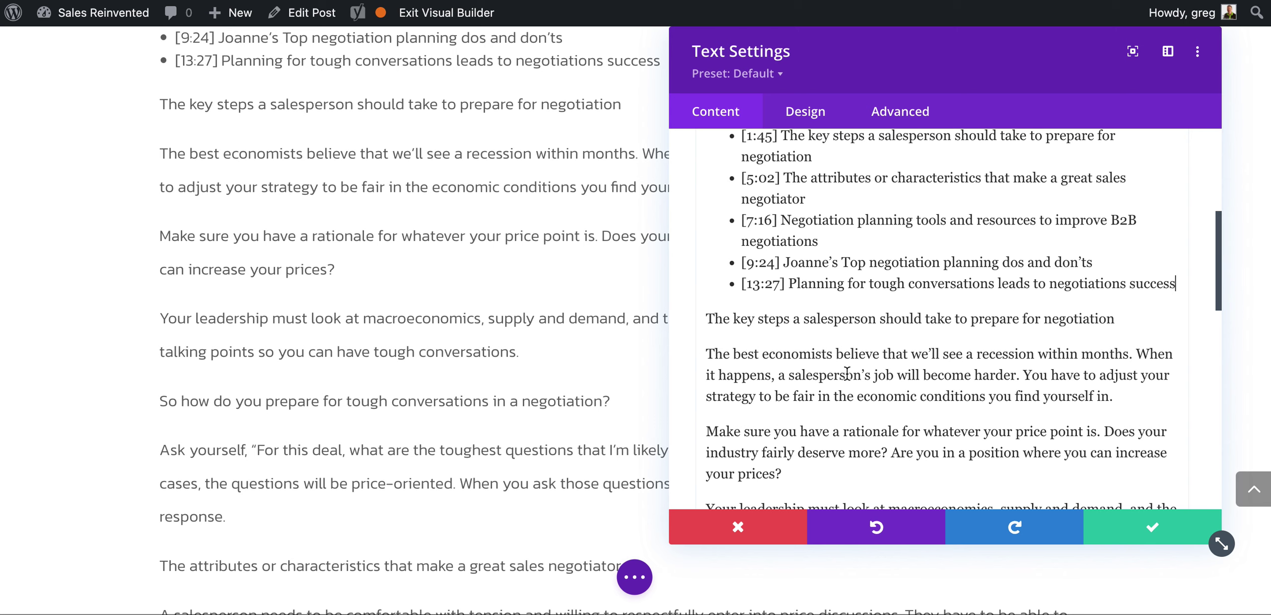
scroll(848, 371, "down", 3)
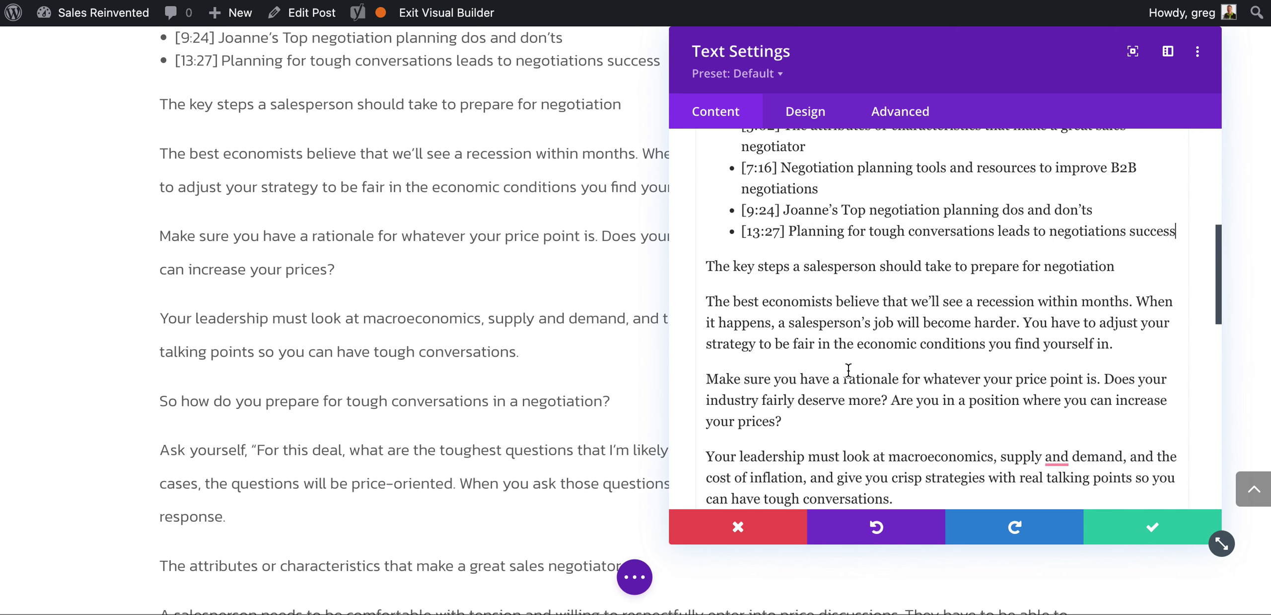
scroll(1016, 407, "down", 3)
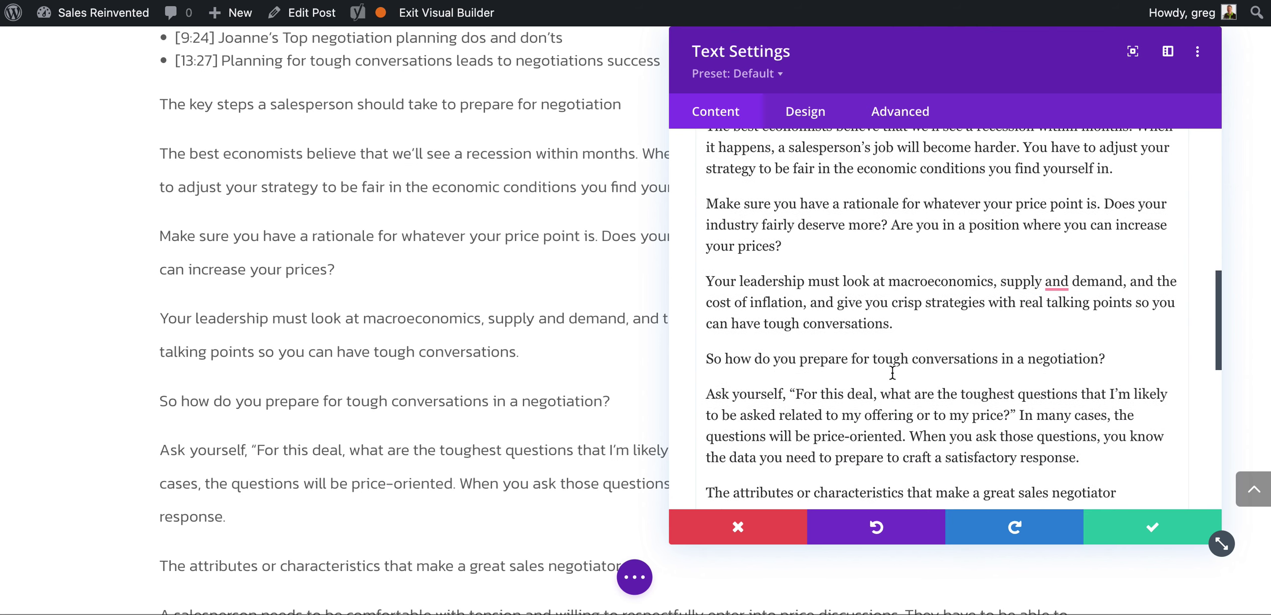
scroll(936, 330, "down", 7)
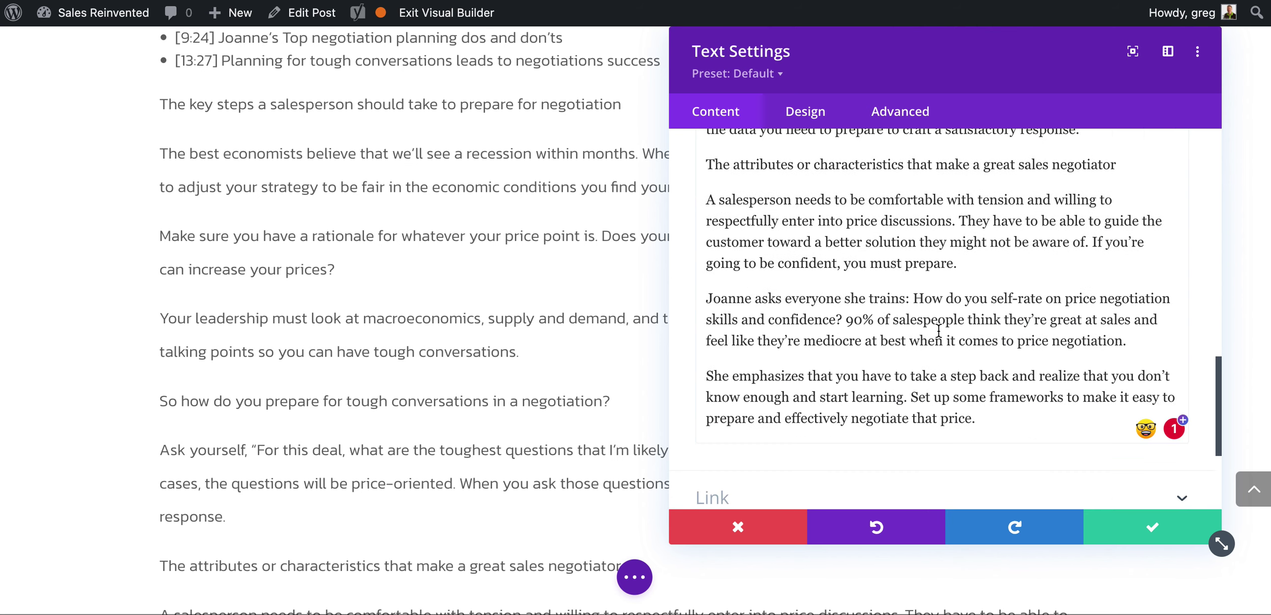
scroll(938, 330, "up", 10)
scroll(561, 304, "up", 10)
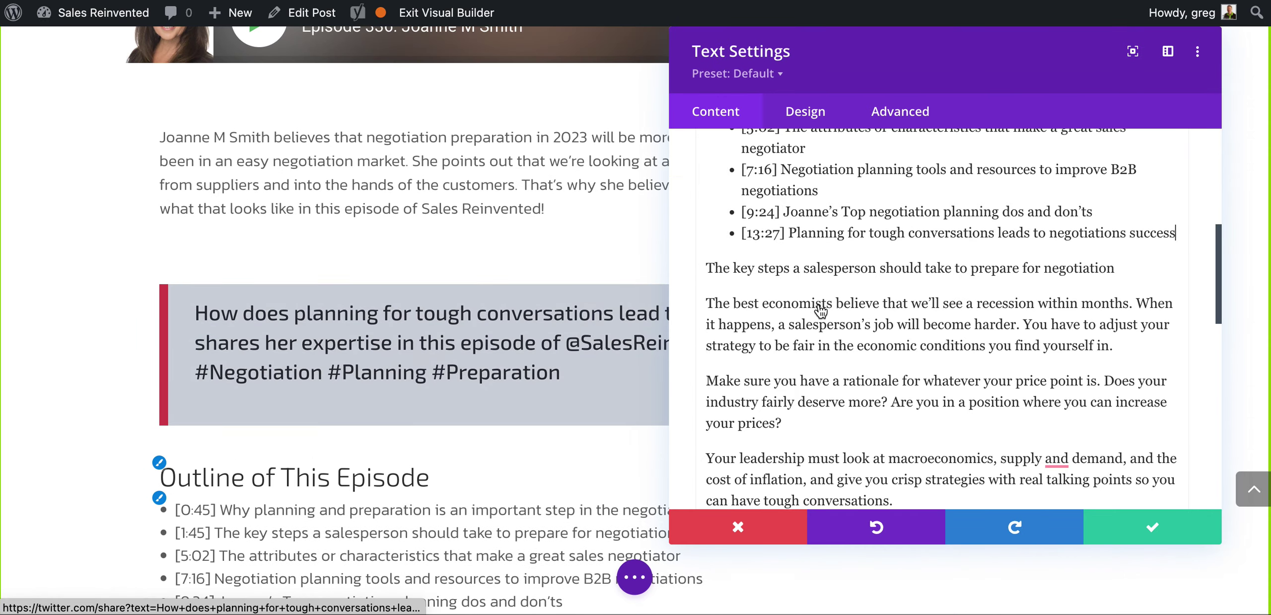
scroll(687, 381, "down", 1)
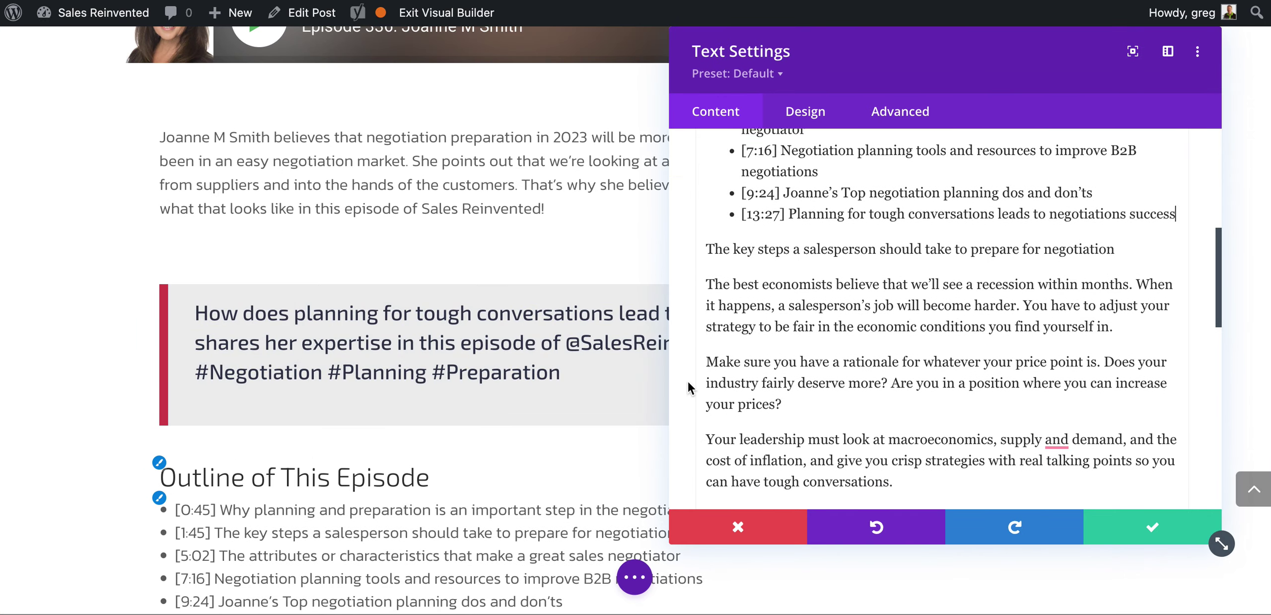
scroll(645, 382, "down", 5)
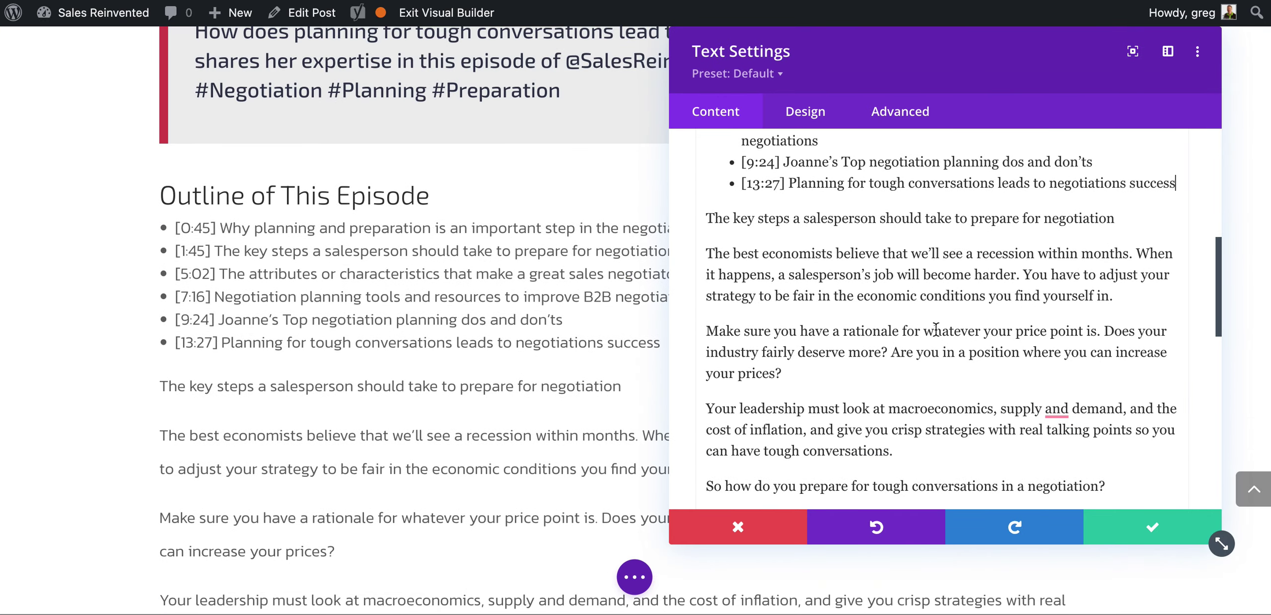
- Format the "The key steps a salesperson should take to prepare for negotiation" line as Heading 2
triple_click(873, 219)
scroll(844, 298, "up", 4)
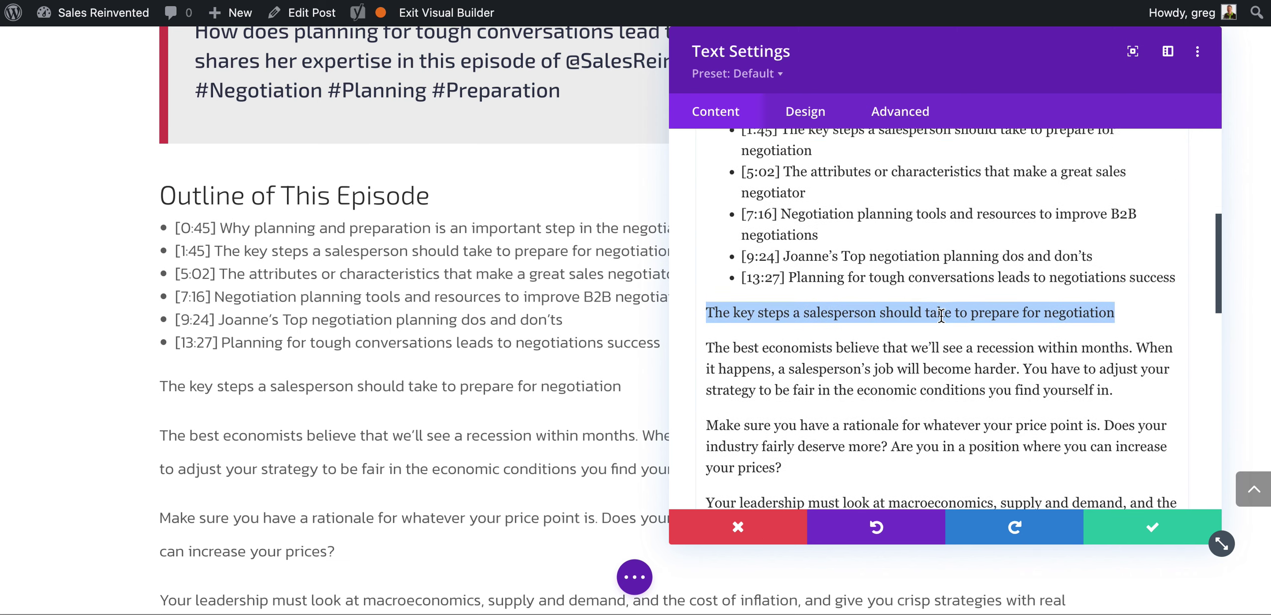
left_click(767, 144)
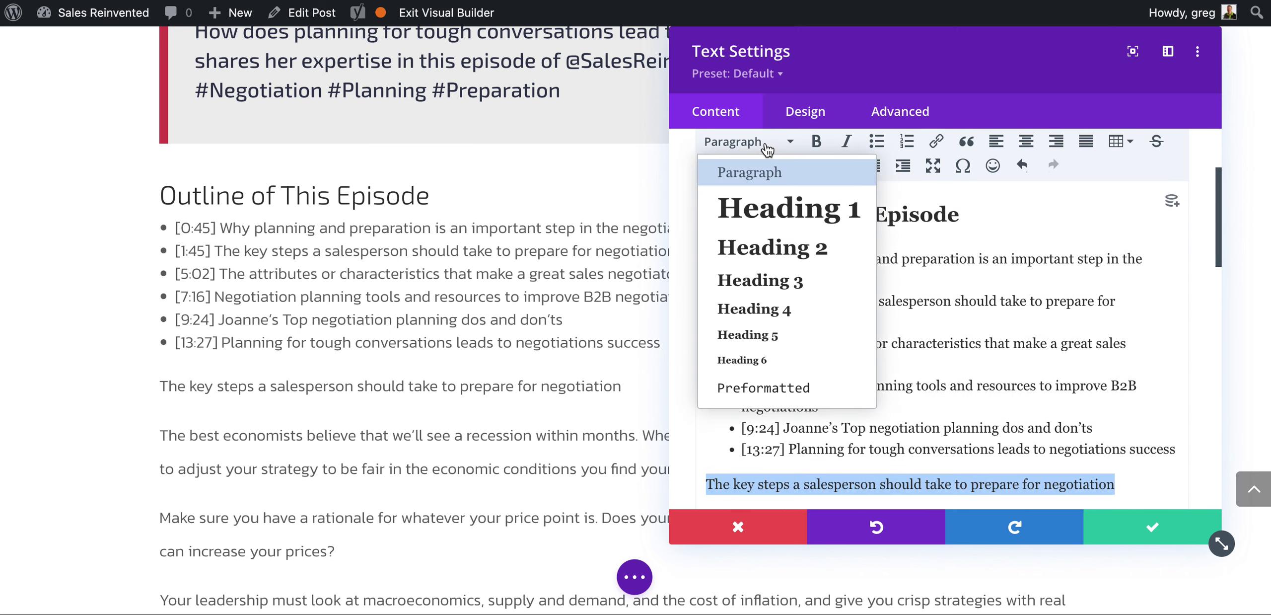
left_click(771, 249)
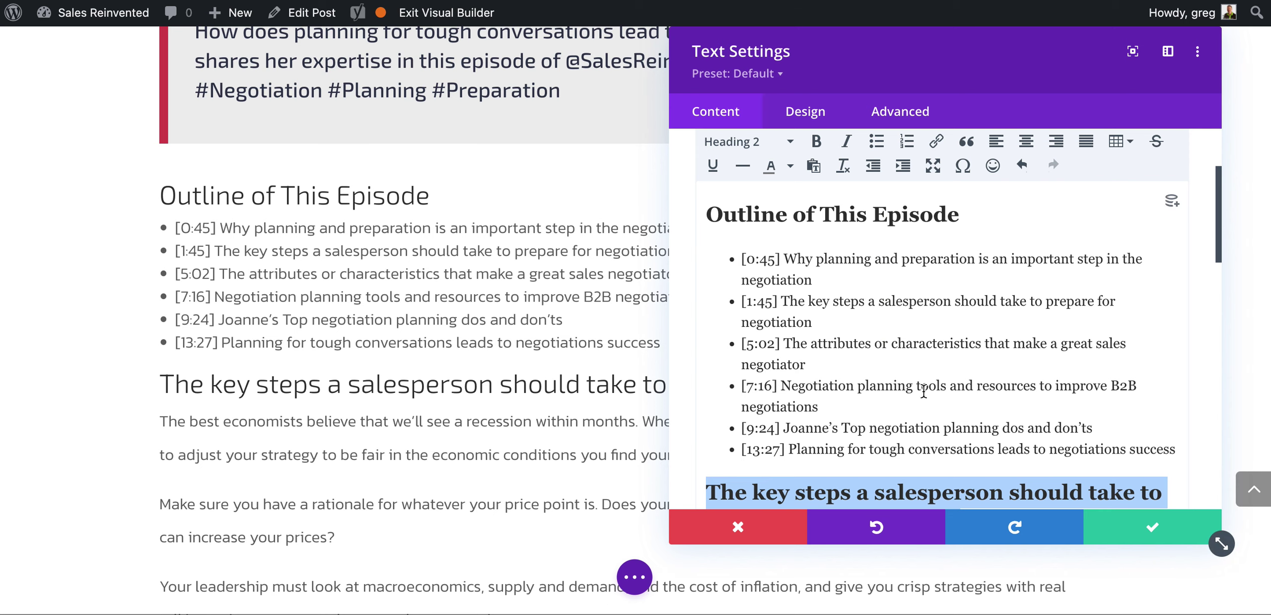
scroll(923, 390, "down", 3)
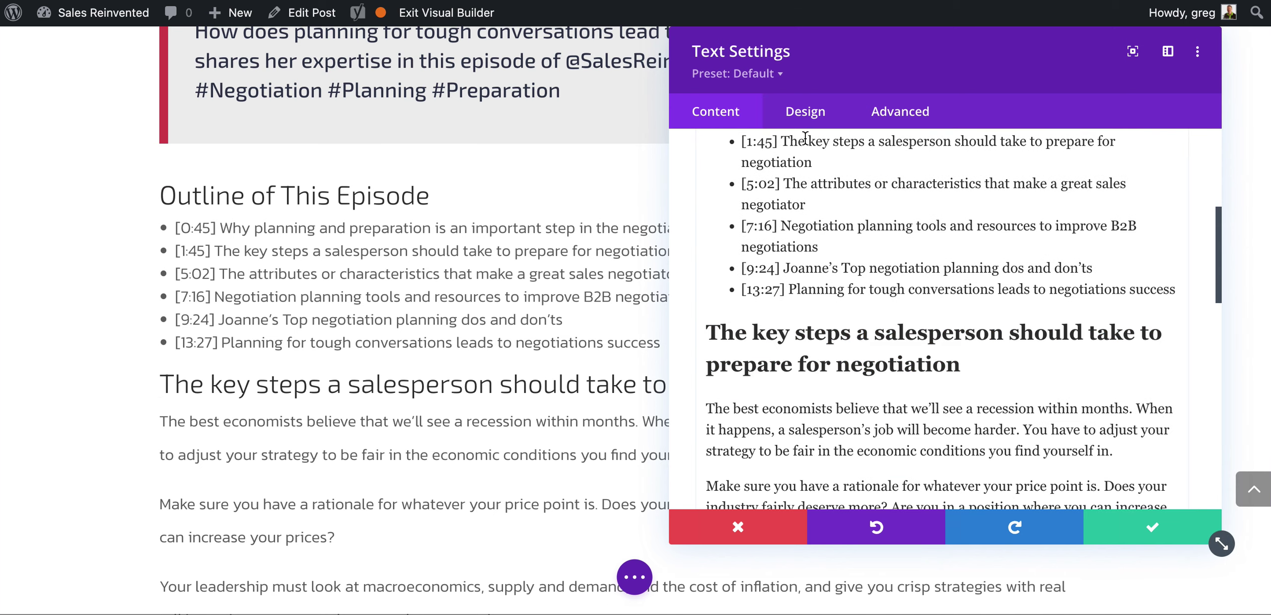
- Set the text module's line height to 1.5em and apply the module changes
left_click(809, 114)
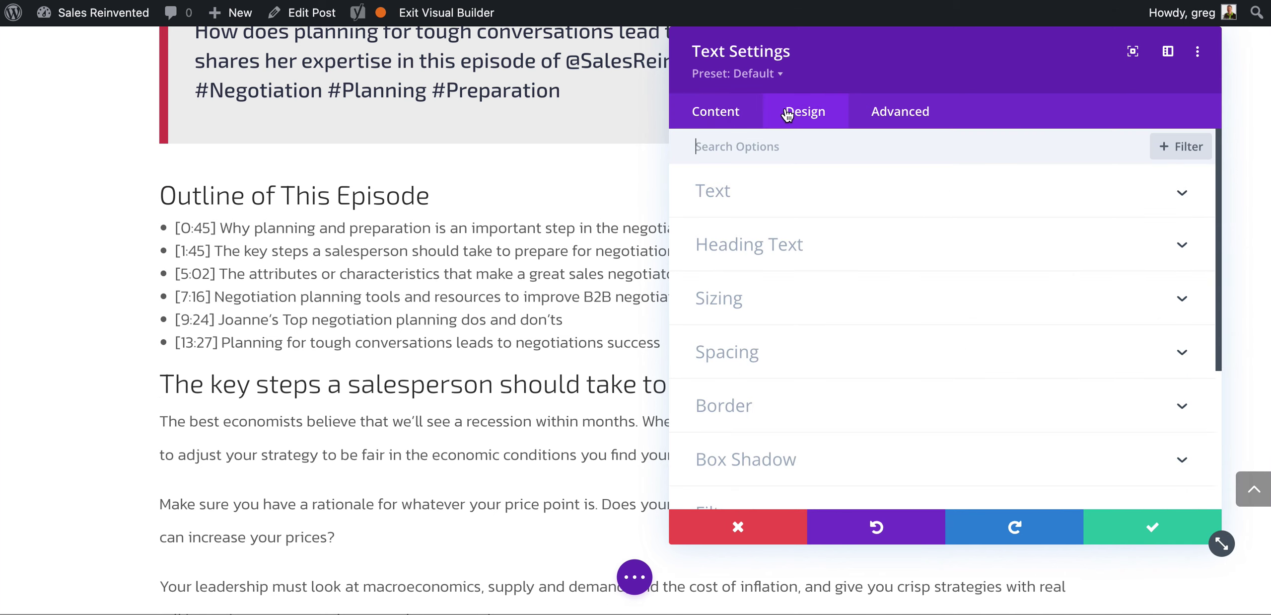
left_click(756, 211)
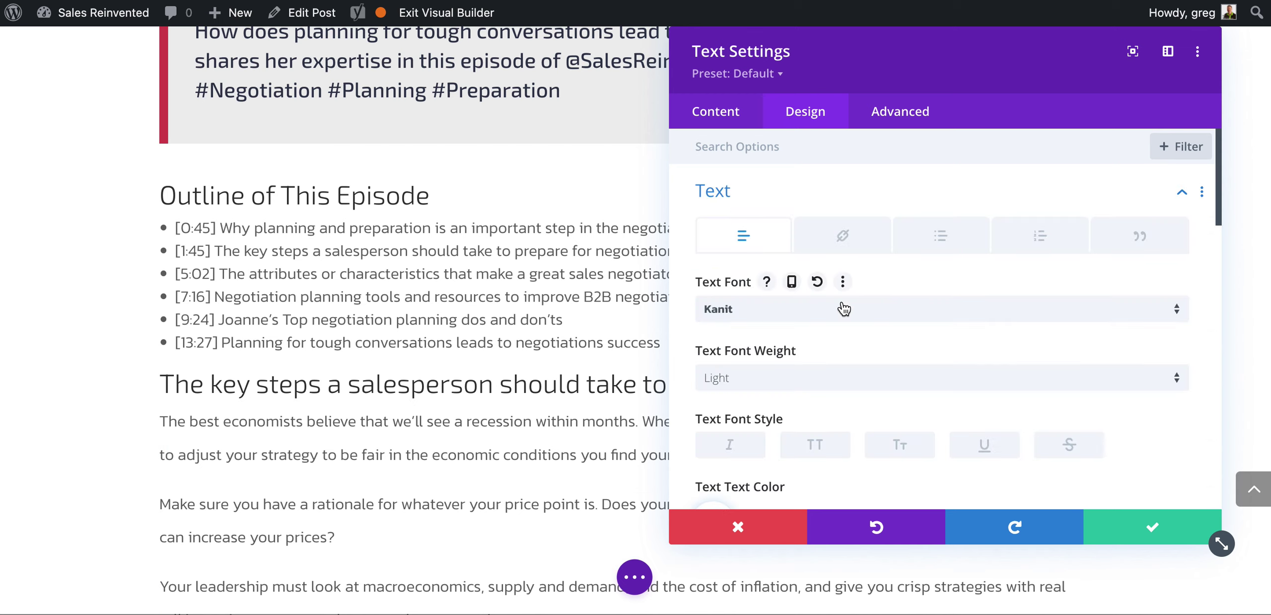
scroll(883, 316, "down", 4)
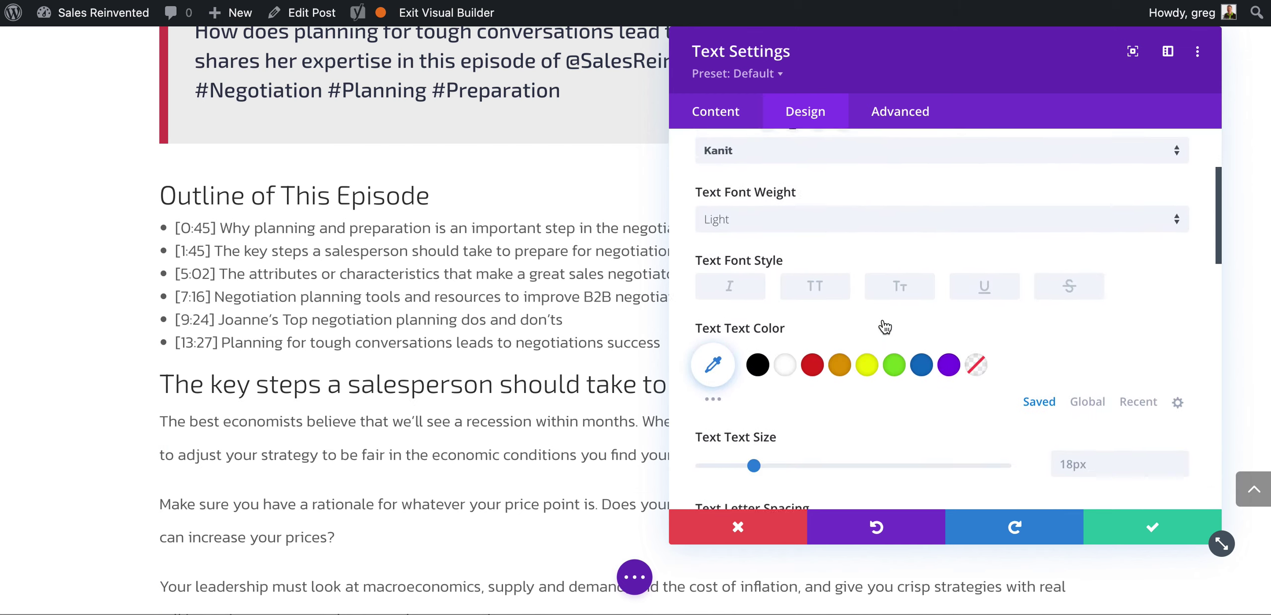
scroll(885, 326, "down", 5)
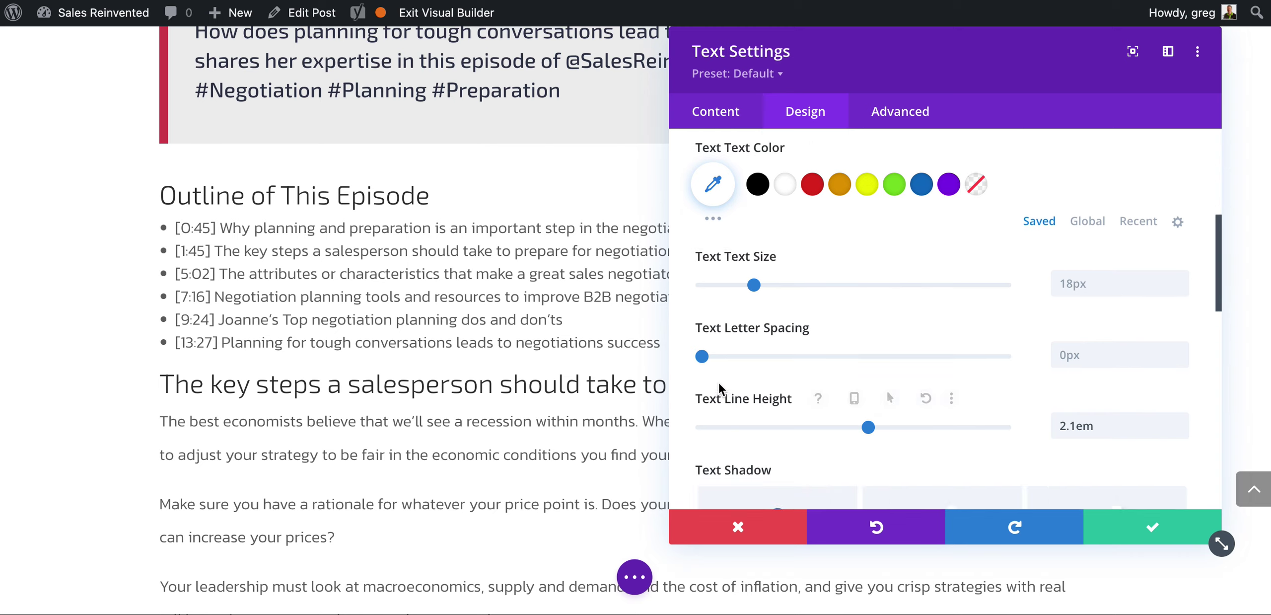
scroll(794, 347, "down", 2)
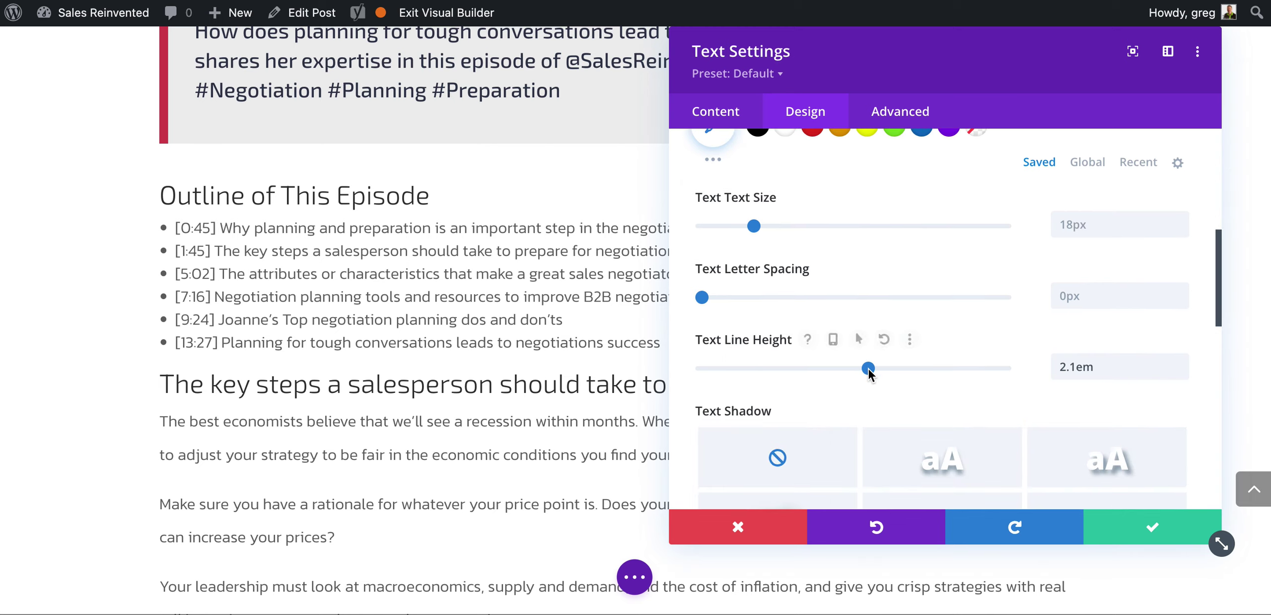
left_click_drag(865, 368, 786, 374)
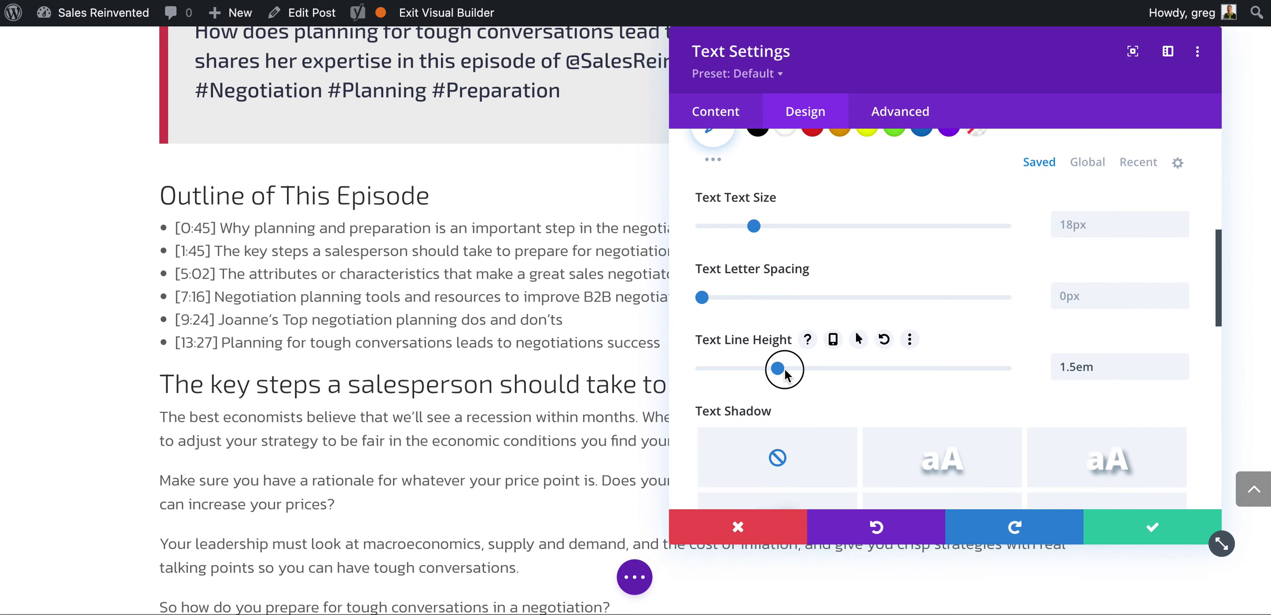
scroll(576, 363, "down", 15)
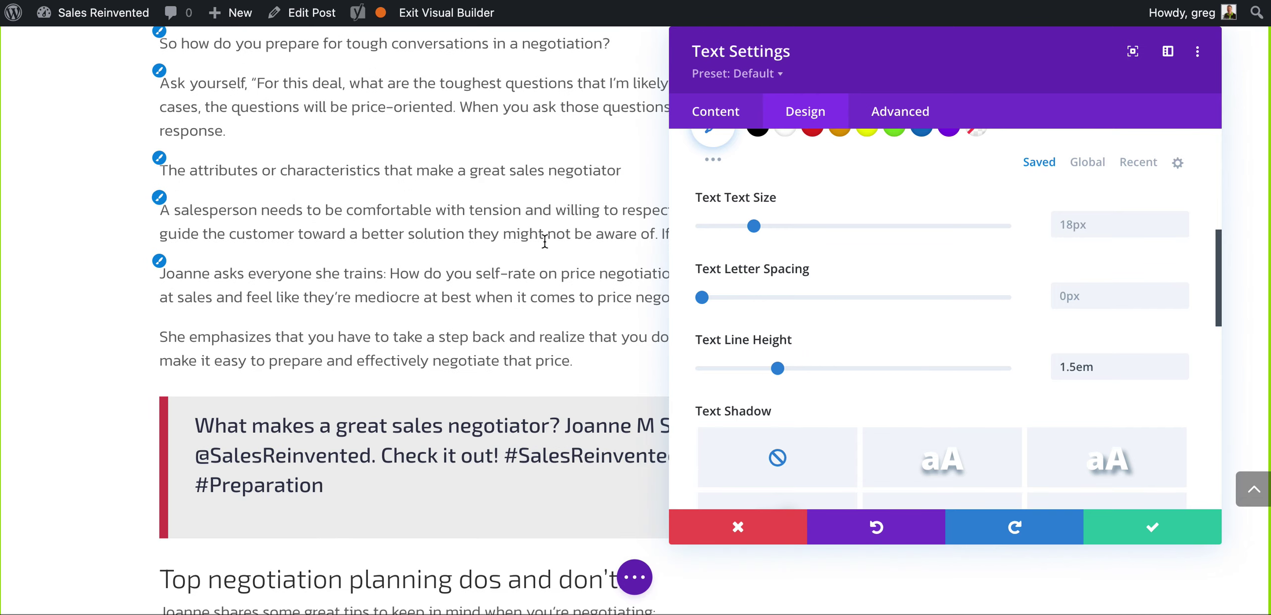
scroll(546, 252, "down", 1)
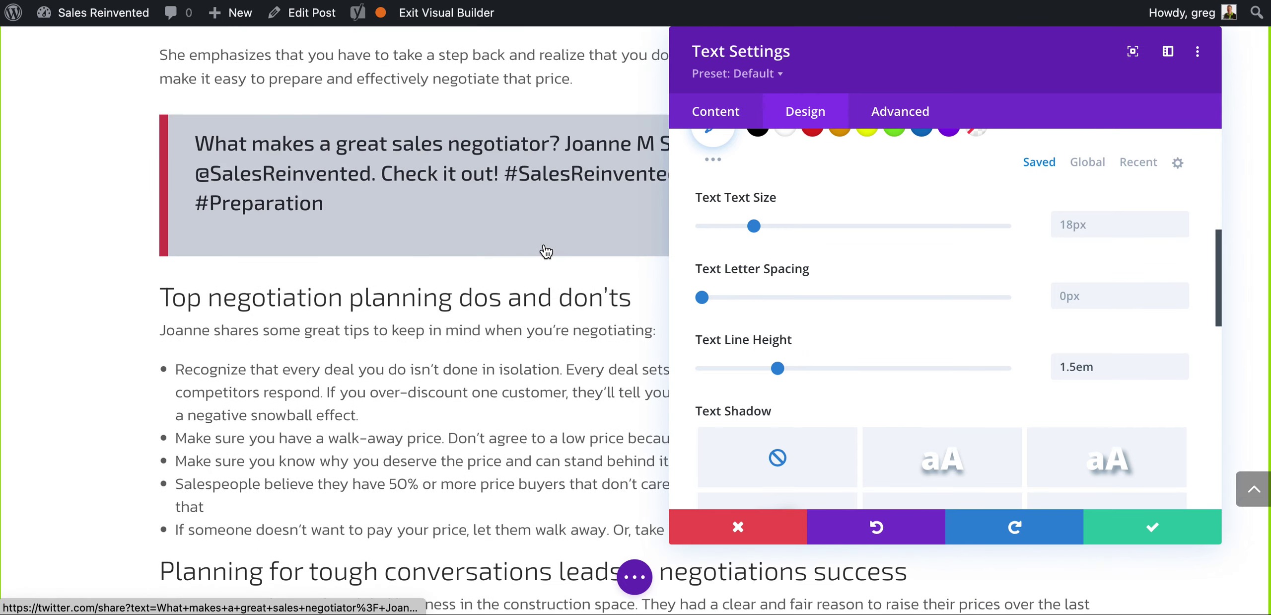
left_click(1137, 536)
scroll(803, 433, "up", 12)
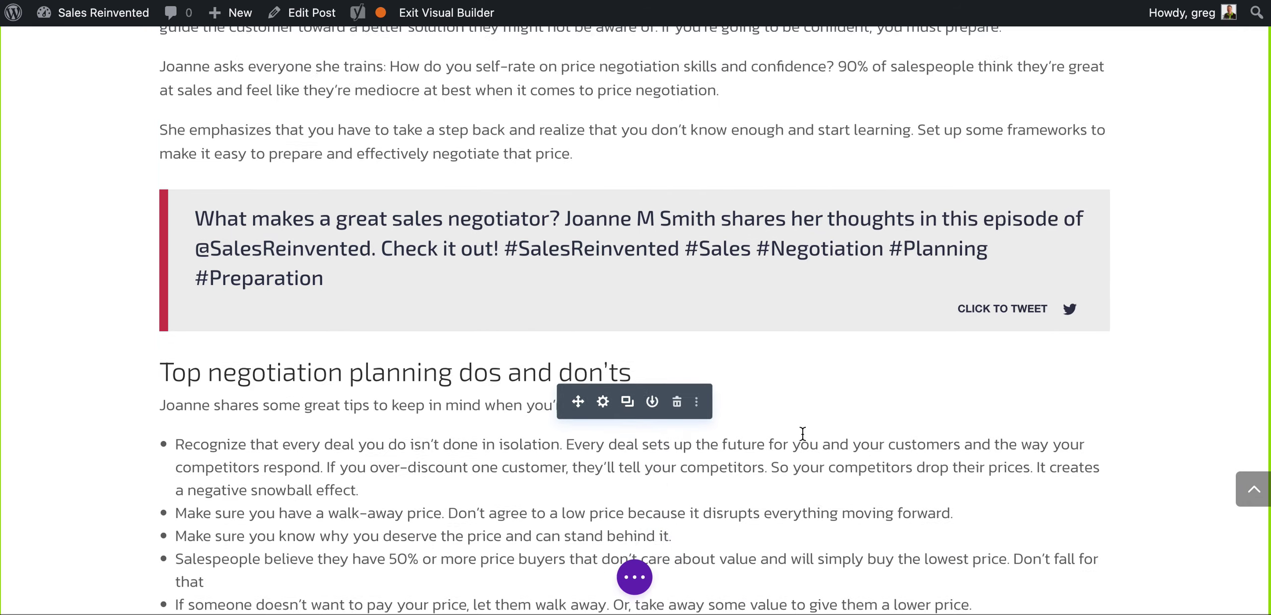
scroll(802, 433, "up", 4)
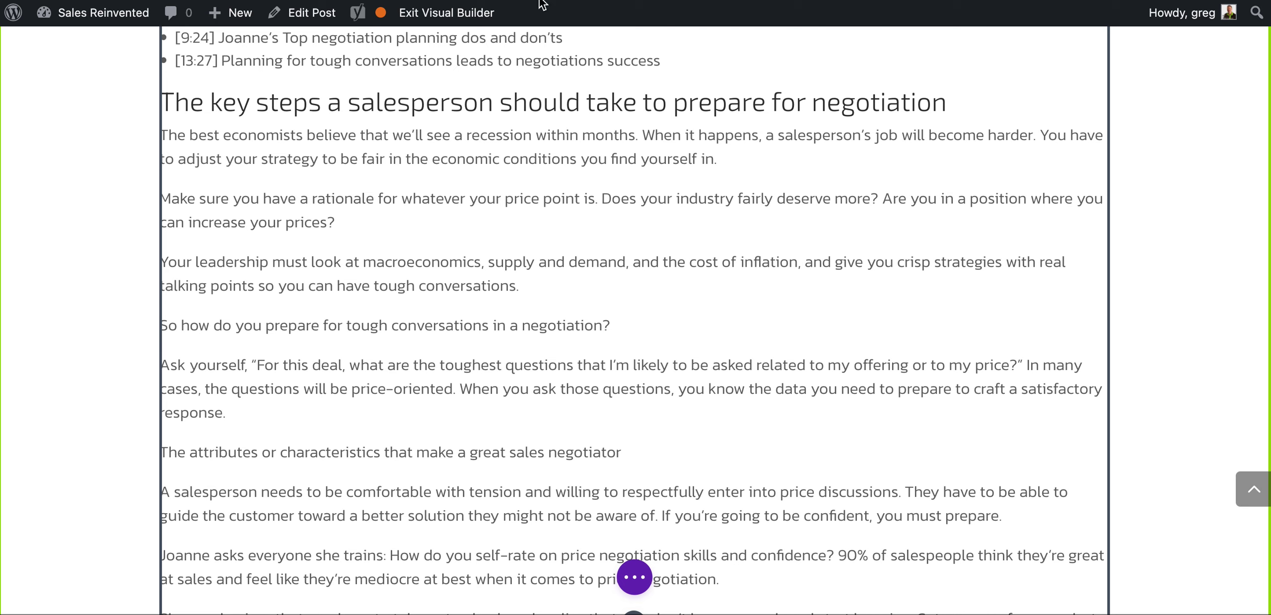
- Open the published Episode #336 page from the posts list in a new tab and look through its show notes
key("alt+Left")
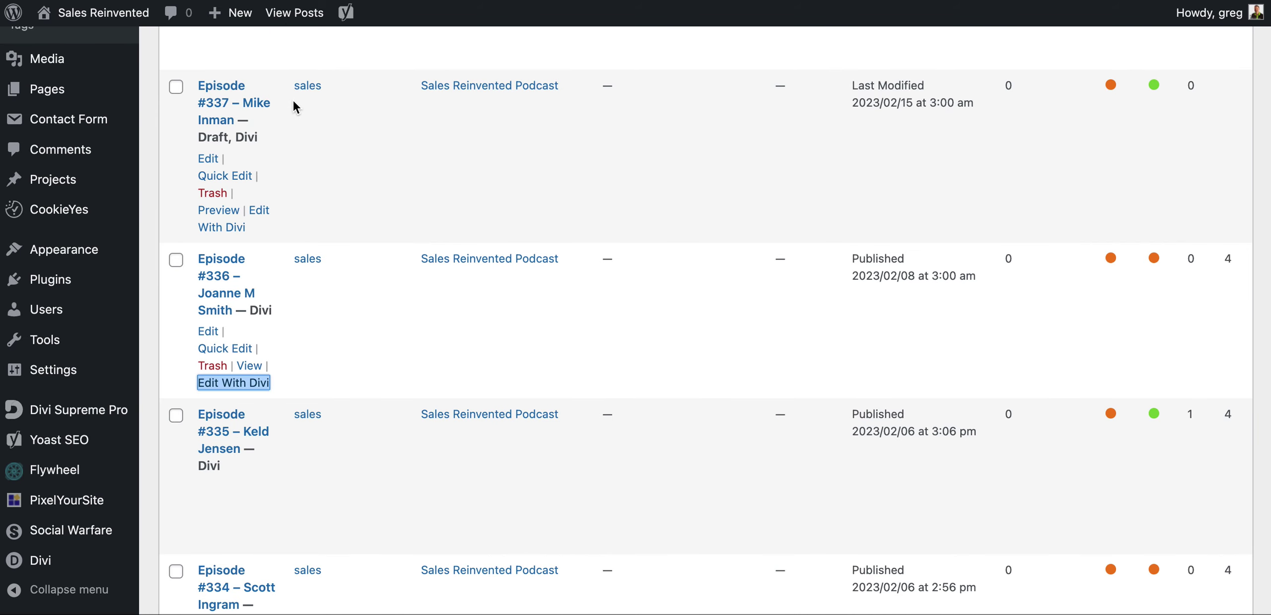
right_click(254, 366)
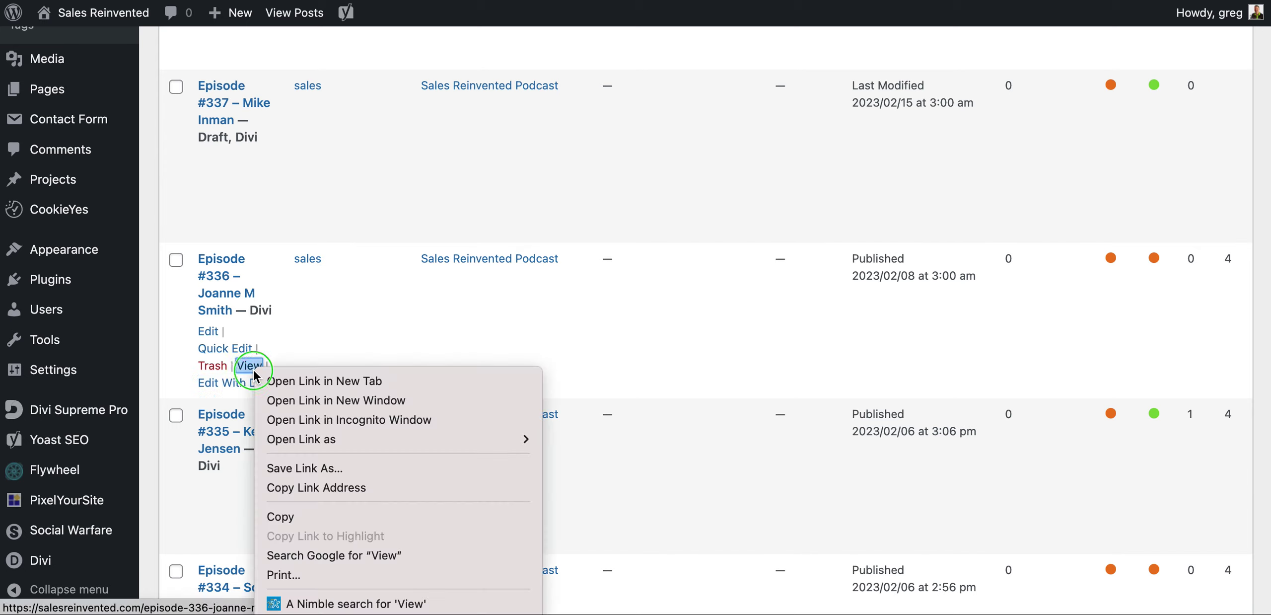
left_click(307, 388)
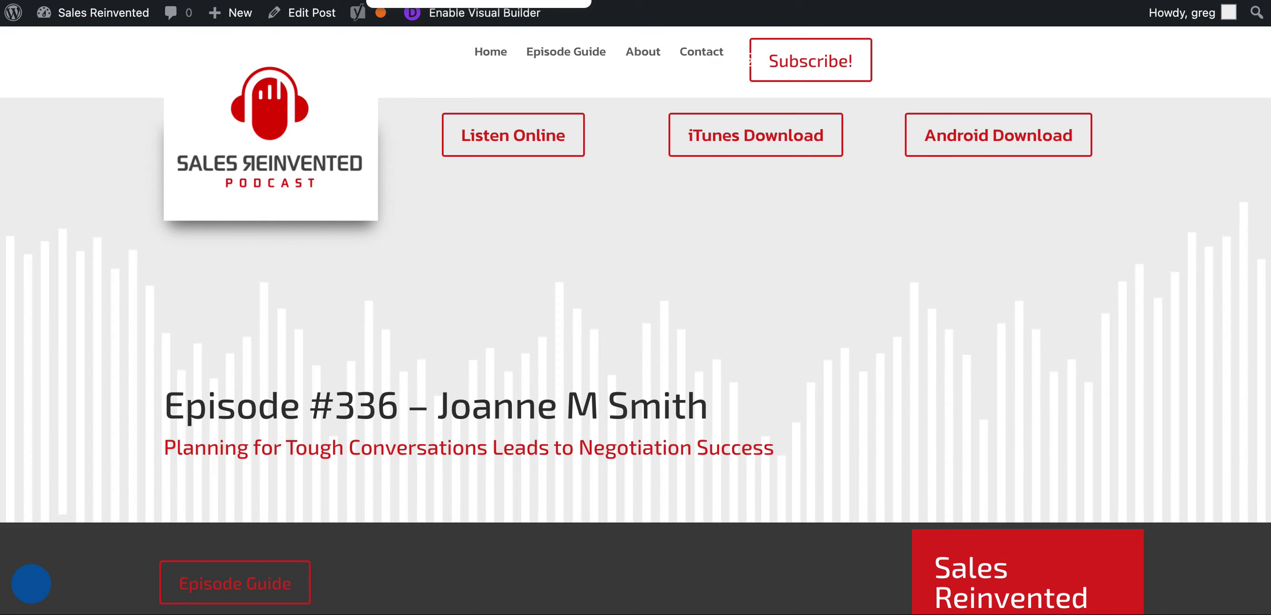
scroll(628, 183, "down", 15)
scroll(627, 183, "down", 15)
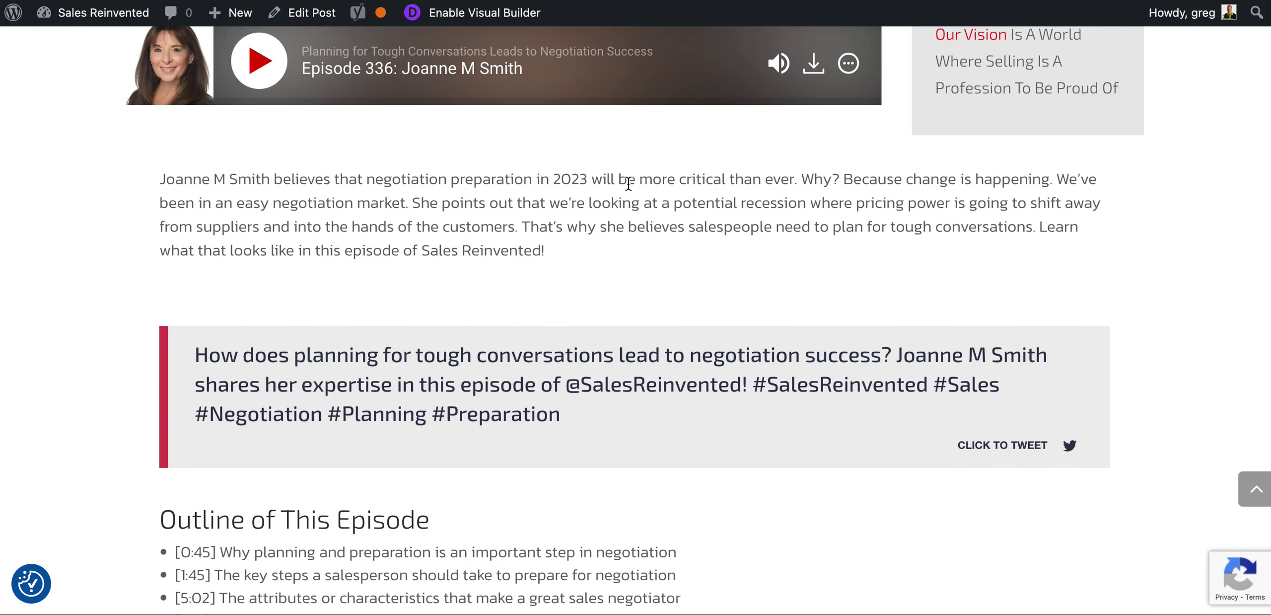
scroll(627, 185, "down", 5)
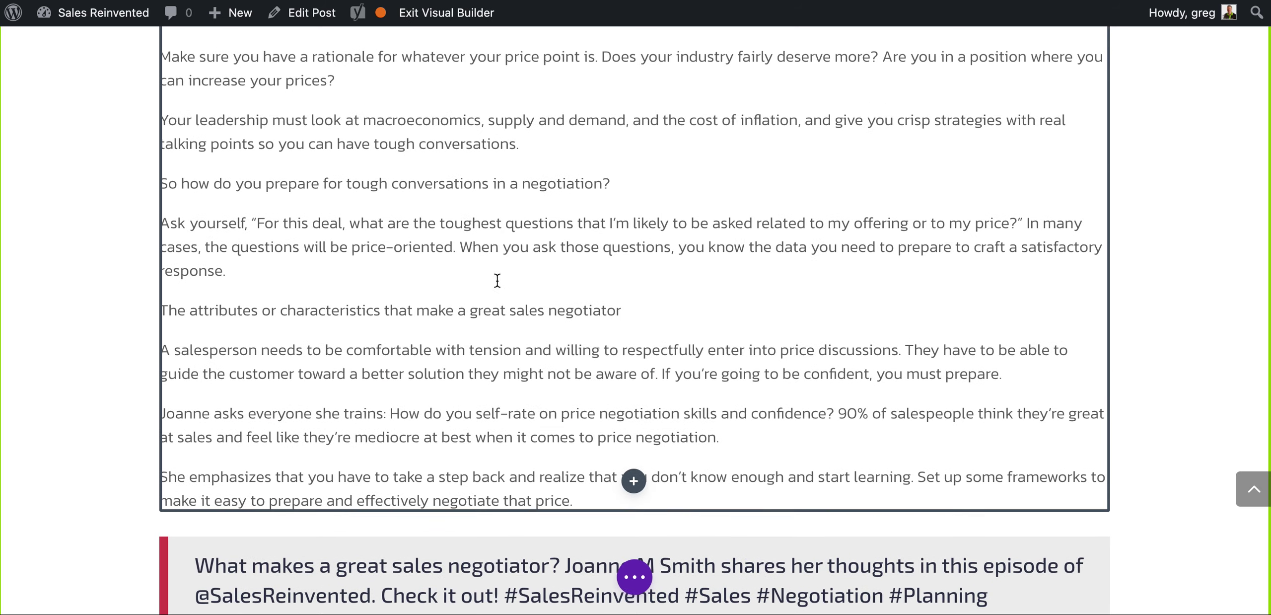
- Return to the visual builder and reopen the settings of the "Outline of This Episode" text module
triple_click(472, 310)
left_click(578, 215)
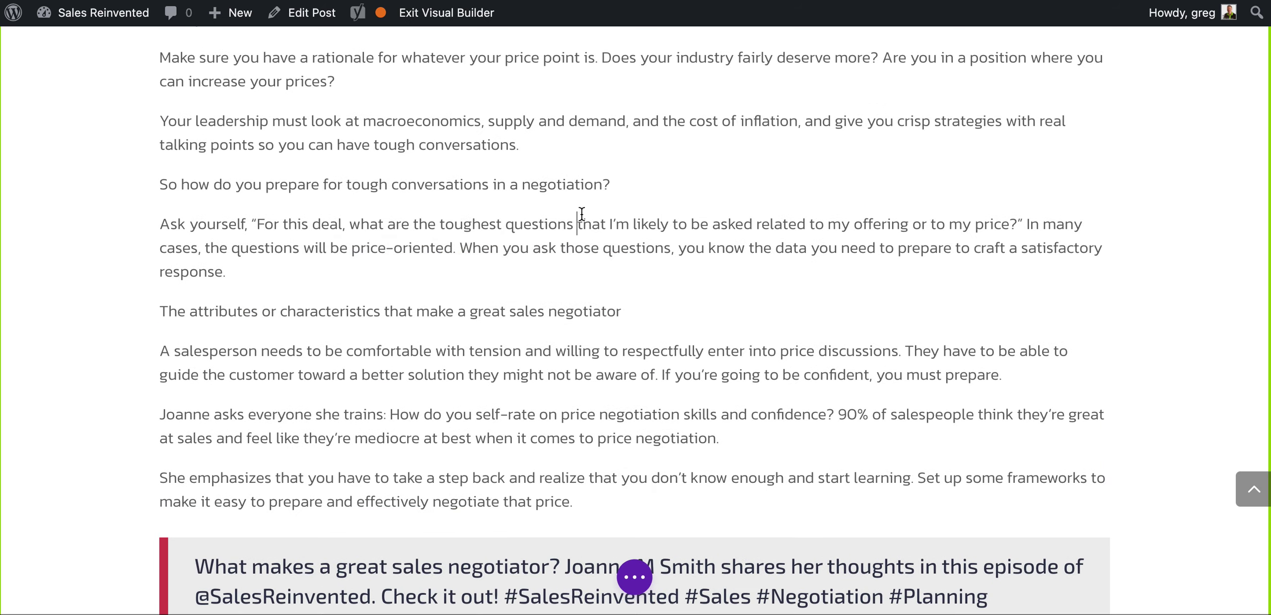
scroll(701, 197, "up", 6)
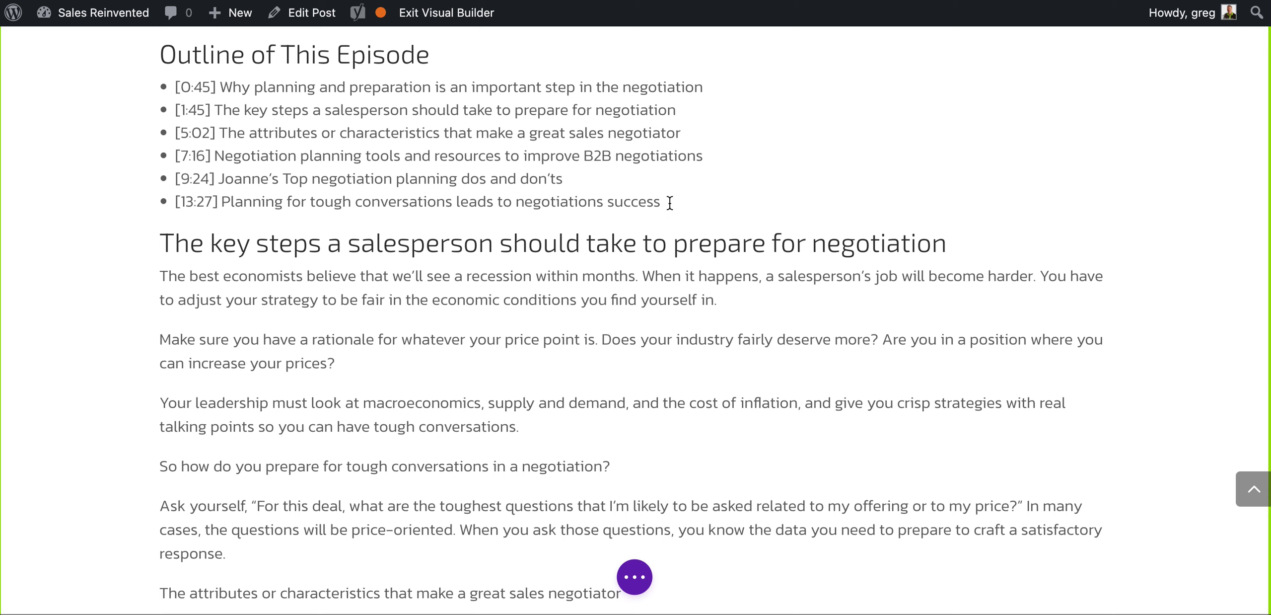
left_click(640, 178)
scroll(621, 162, "up", 3)
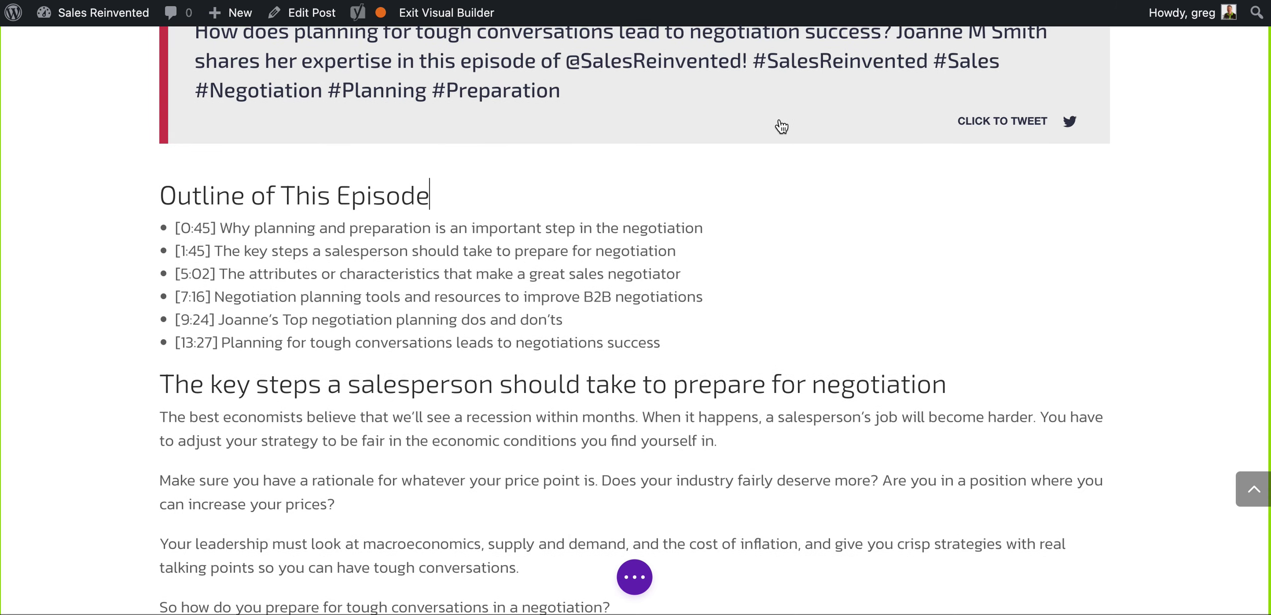
mouse_move(662, 232)
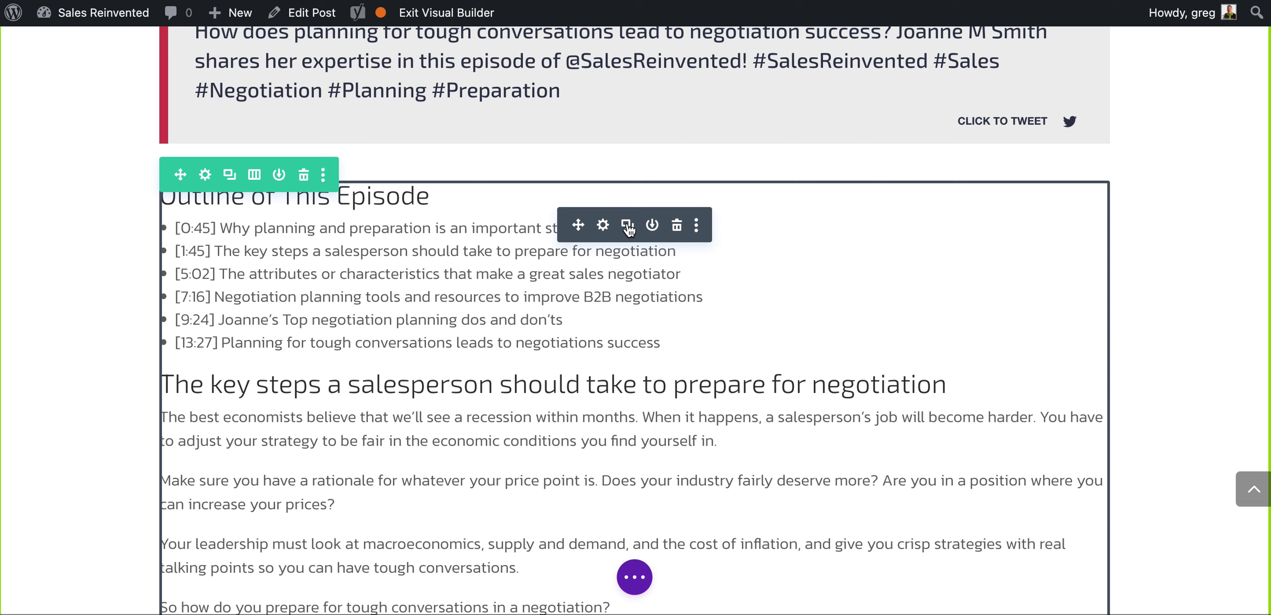
left_click(603, 225)
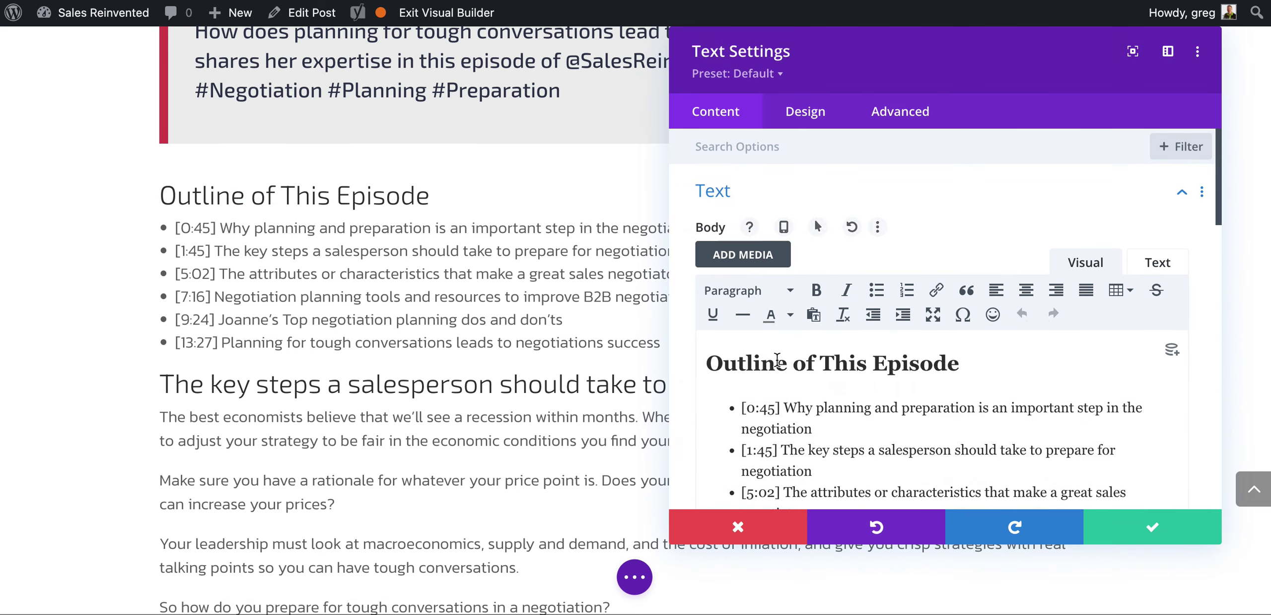
- Format the "The attributes or characteristics that make a great sales negotiator" line as Heading 2 and apply the module changes
scroll(777, 358, "down", 3)
scroll(777, 358, "down", 5)
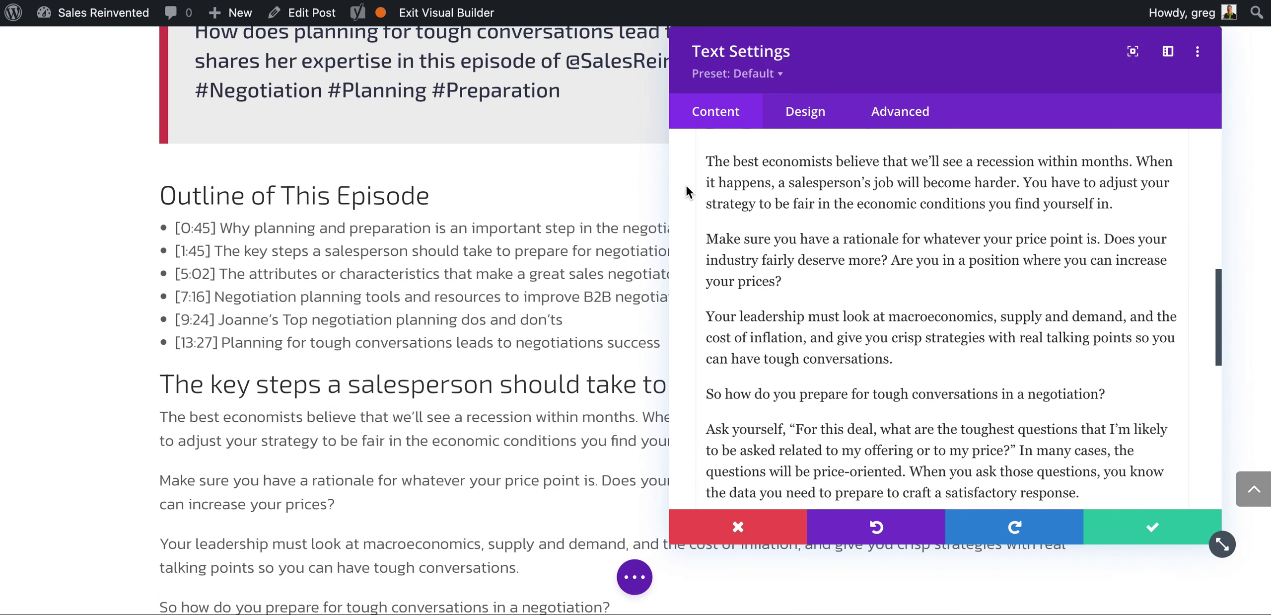
scroll(765, 331, "down", 3)
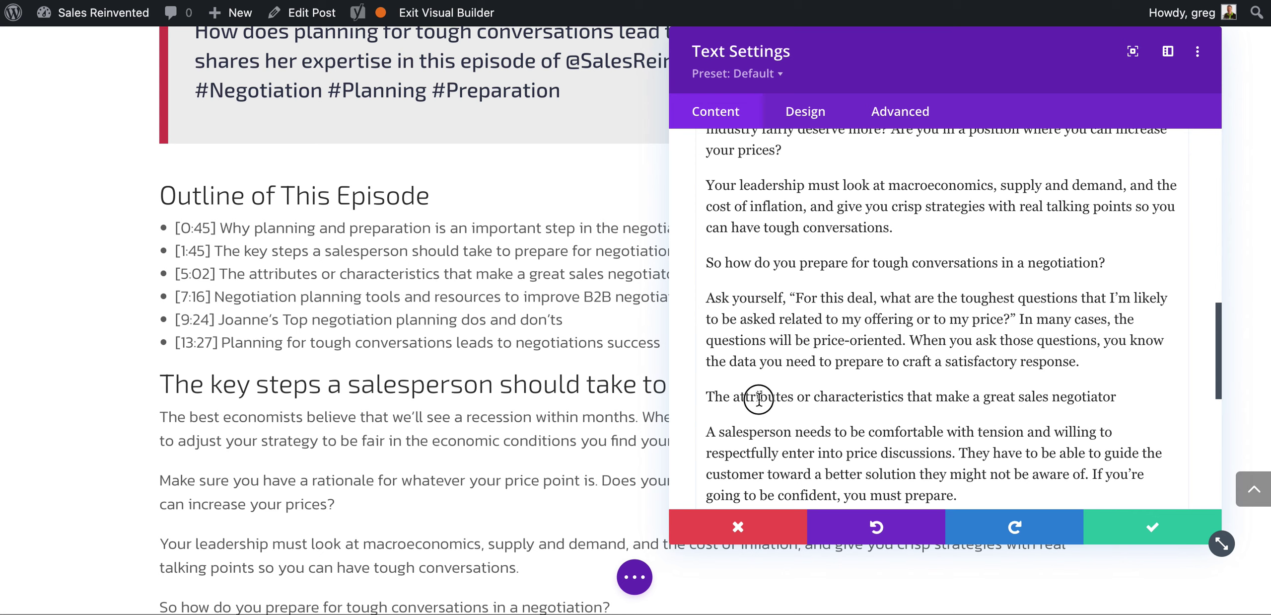
triple_click(759, 398)
scroll(758, 397, "up", 10)
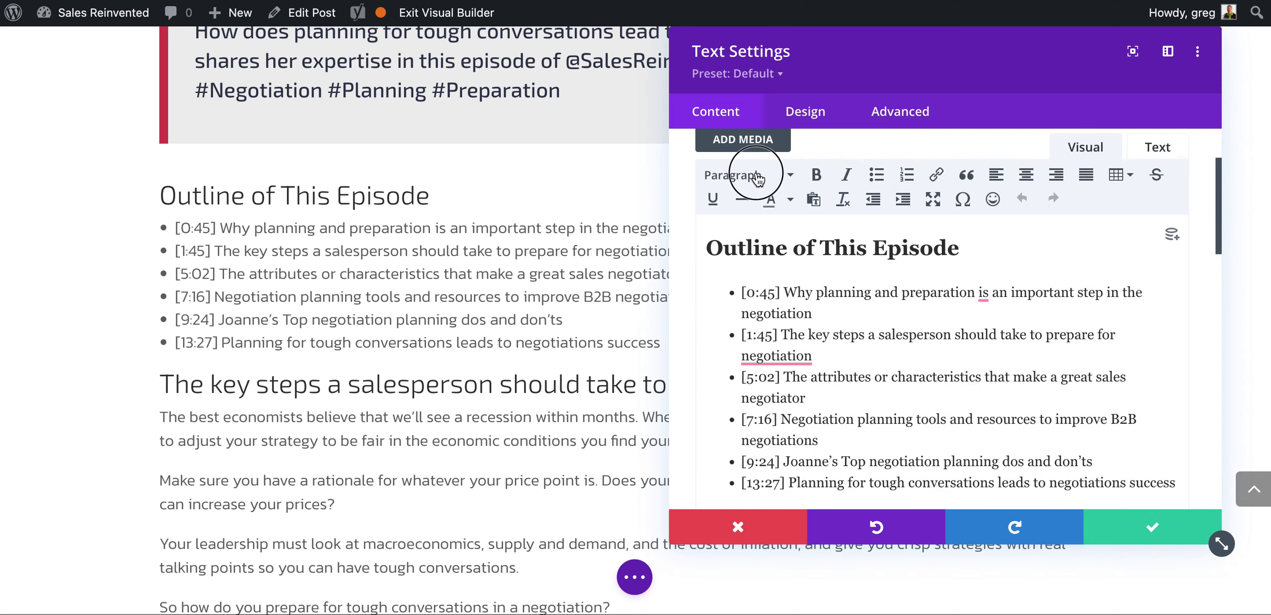
left_click(757, 176)
left_click(771, 283)
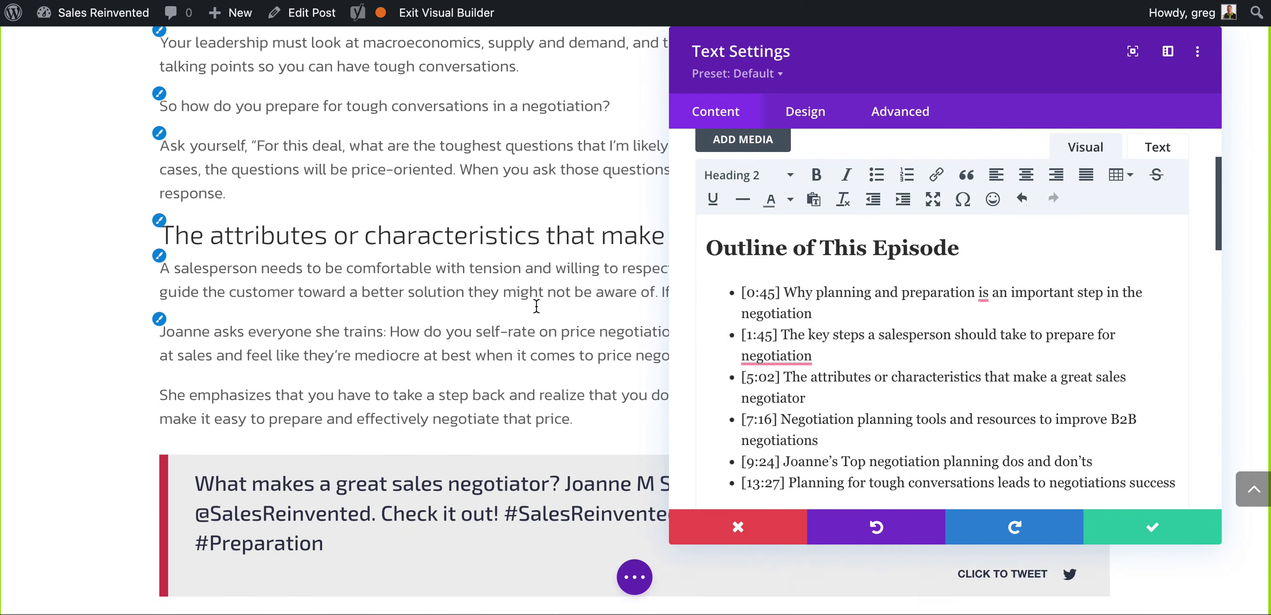
scroll(537, 305, "down", 2)
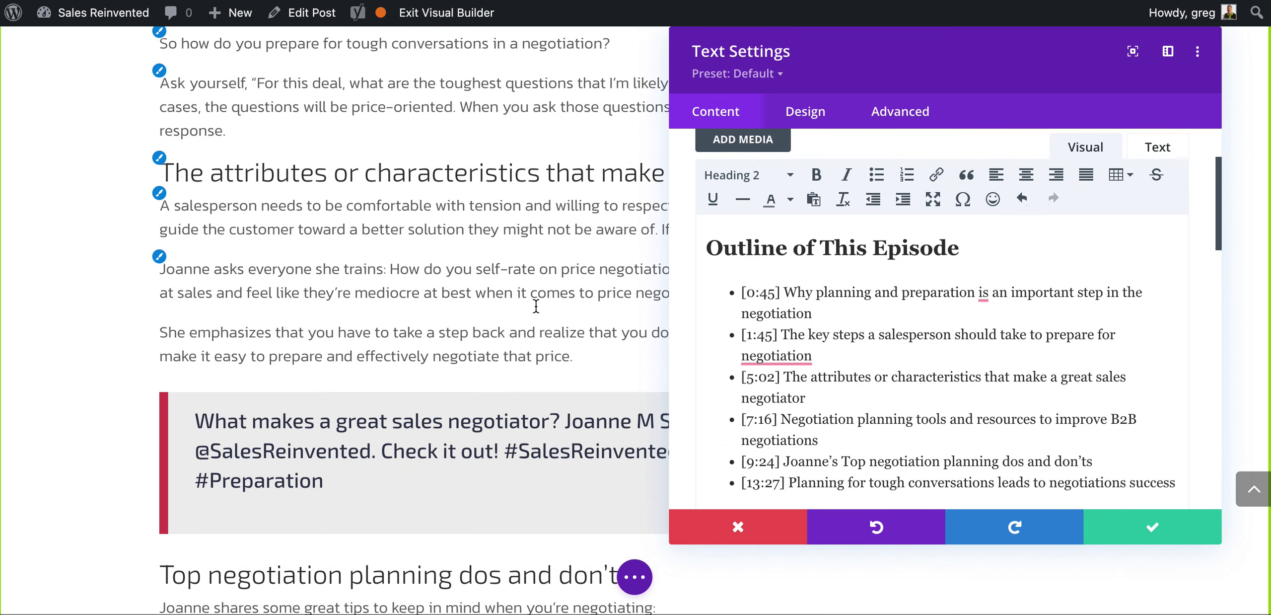
left_click(1144, 531)
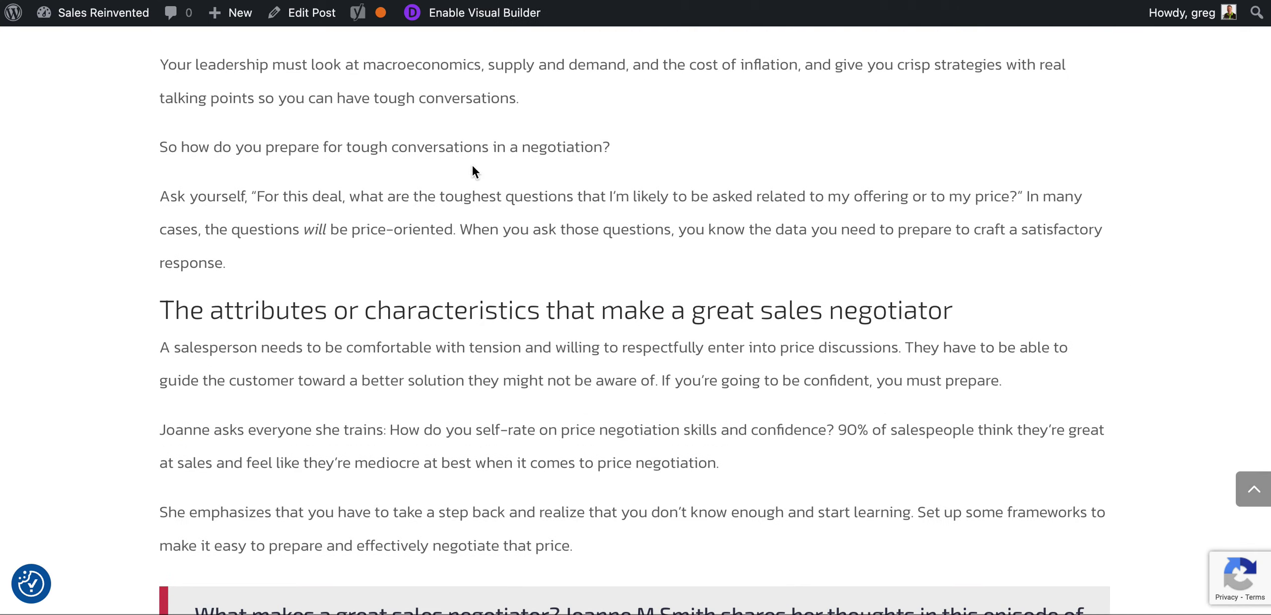
- Compare the headings, outline and paragraph spacing on the published episode page with the edited version
scroll(476, 174, "down", 5)
scroll(488, 179, "up", 15)
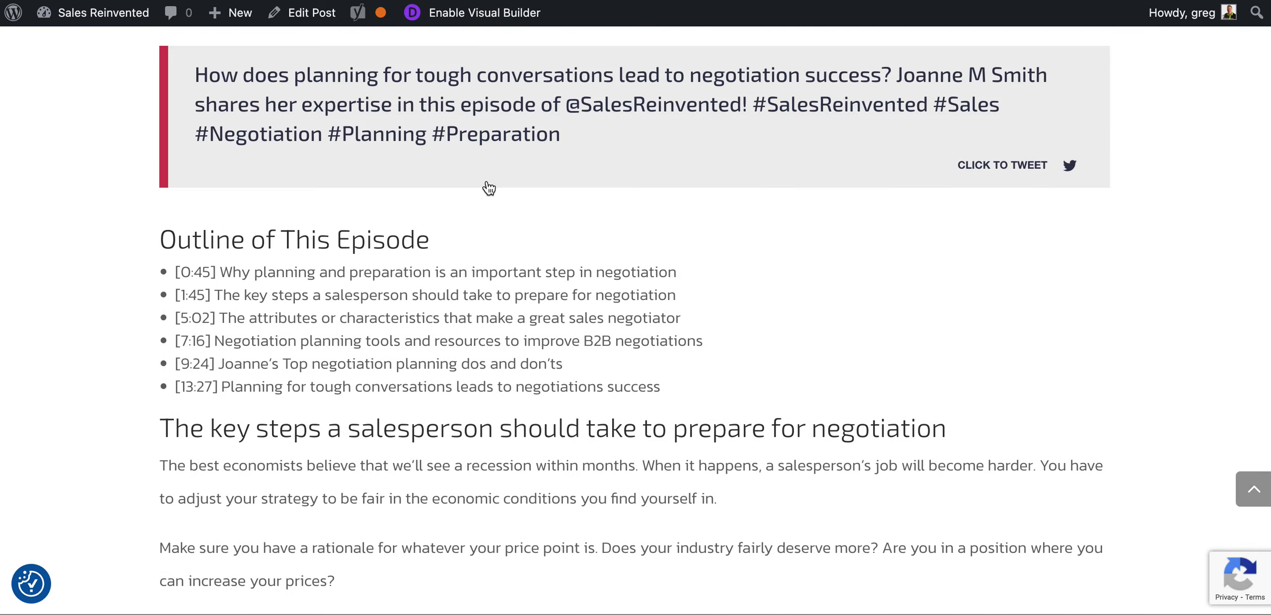
scroll(489, 187, "up", 5)
left_click(484, 12)
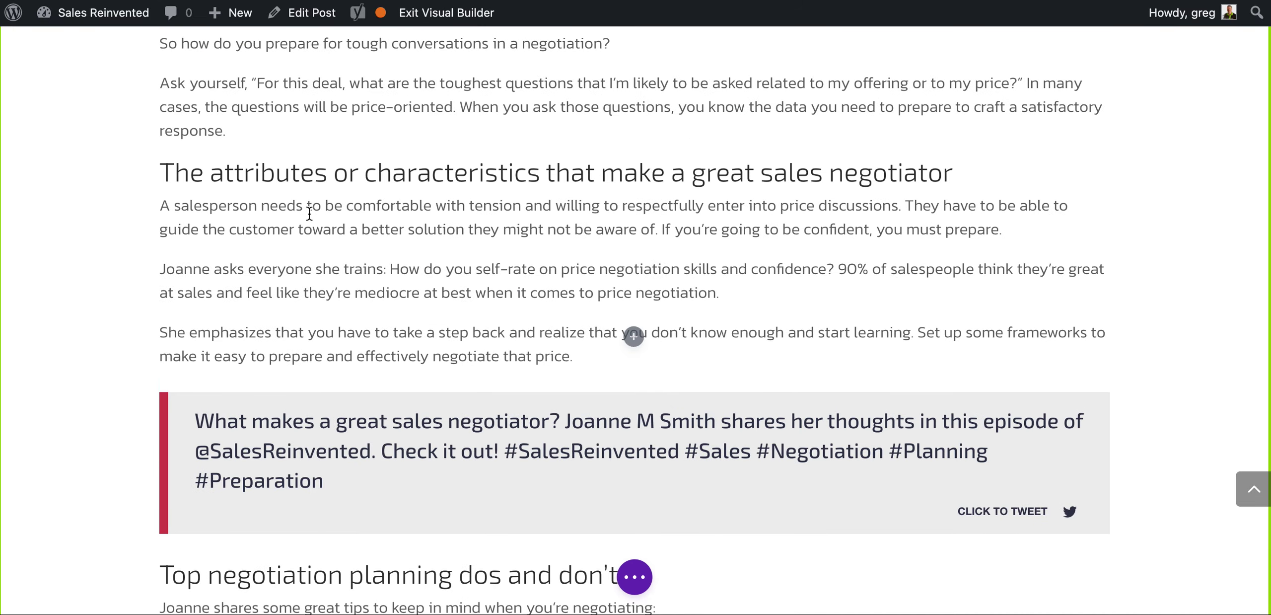
- Save the edited episode page and exit the visual builder
scroll(332, 208, "up", 13)
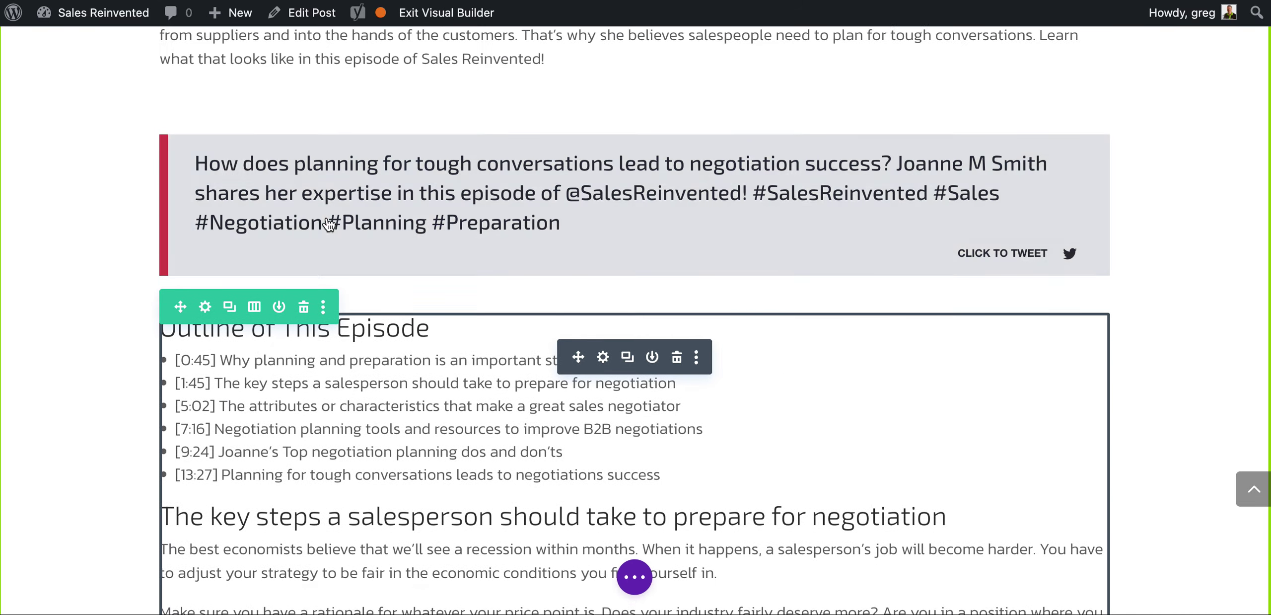
scroll(462, 221, "down", 5)
left_click(637, 578)
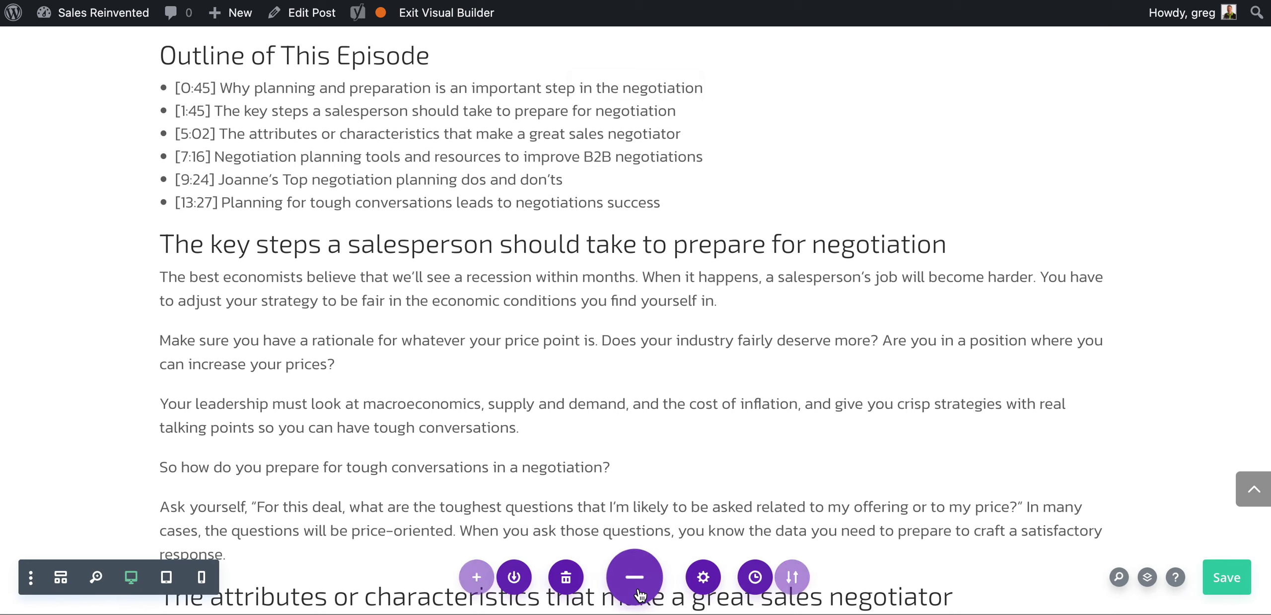
left_click(1230, 579)
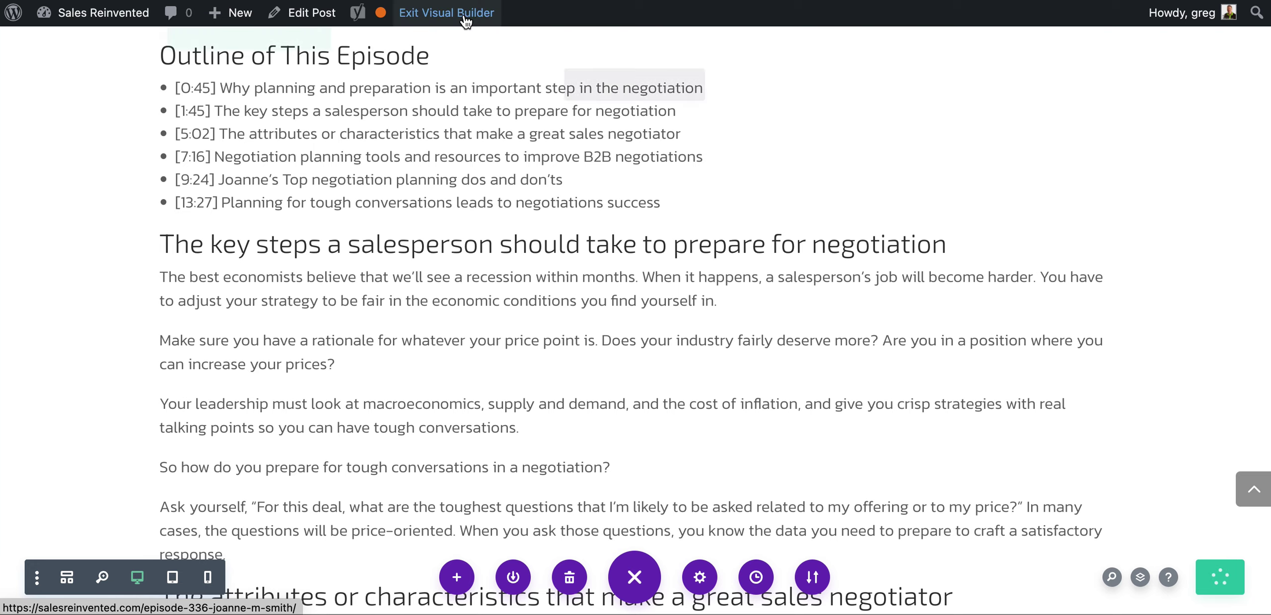
left_click(465, 20)
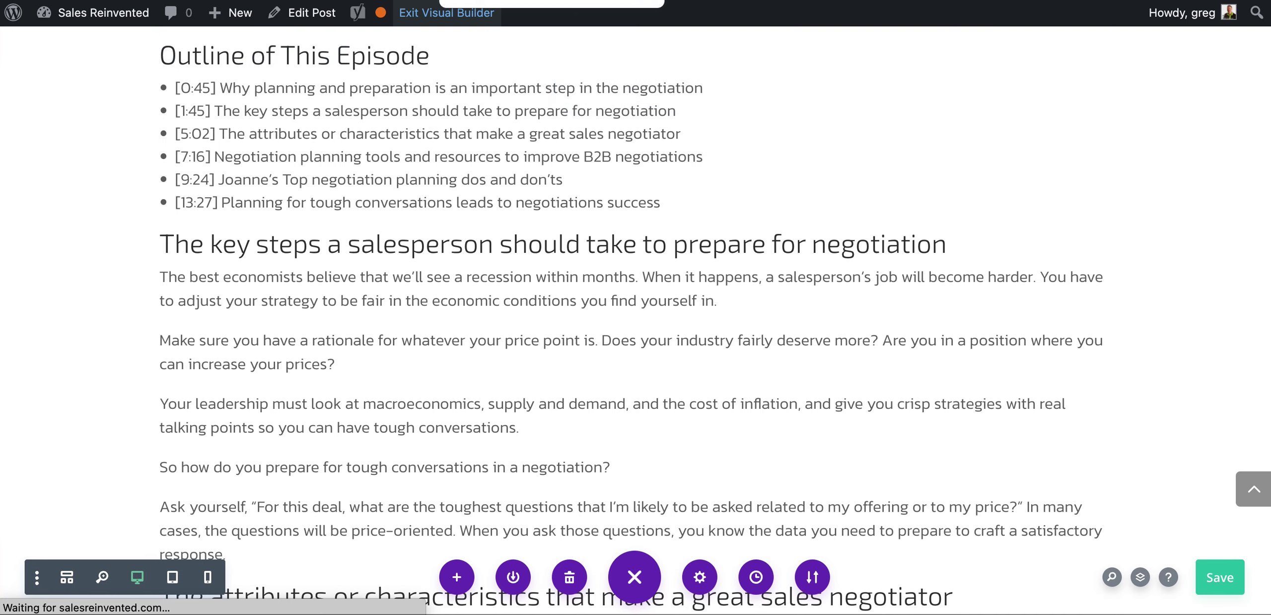
- Review the saved Episode #336 page from its intro to the closing sections and return to its beginning
scroll(630, 102, "down", 15)
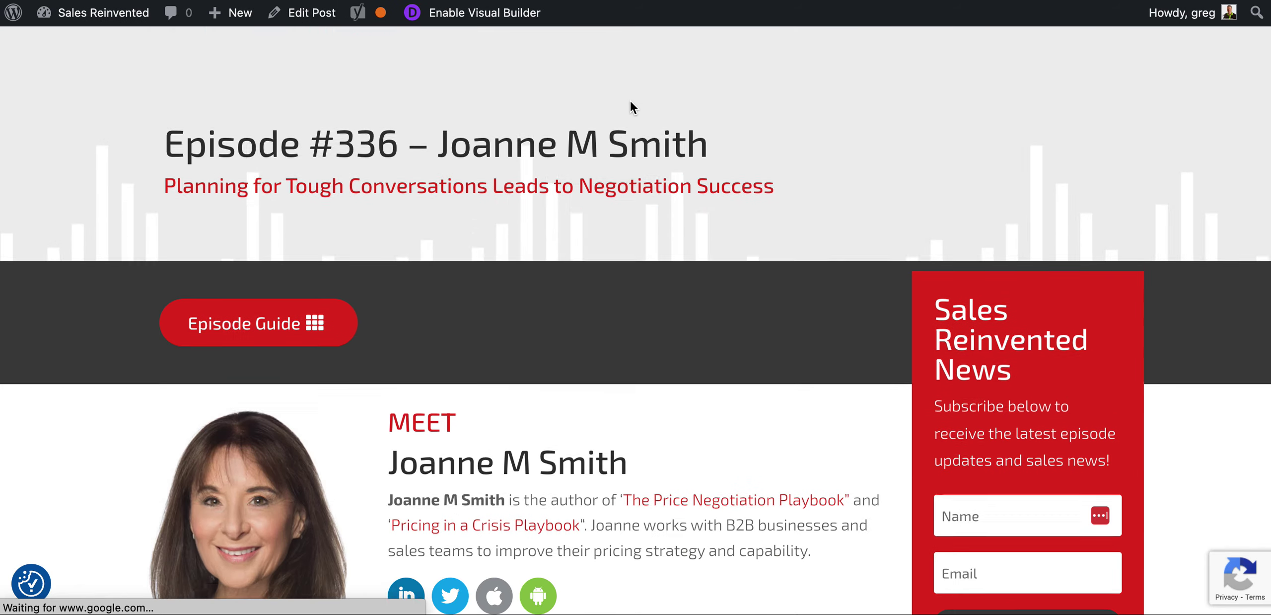
scroll(630, 101, "down", 5)
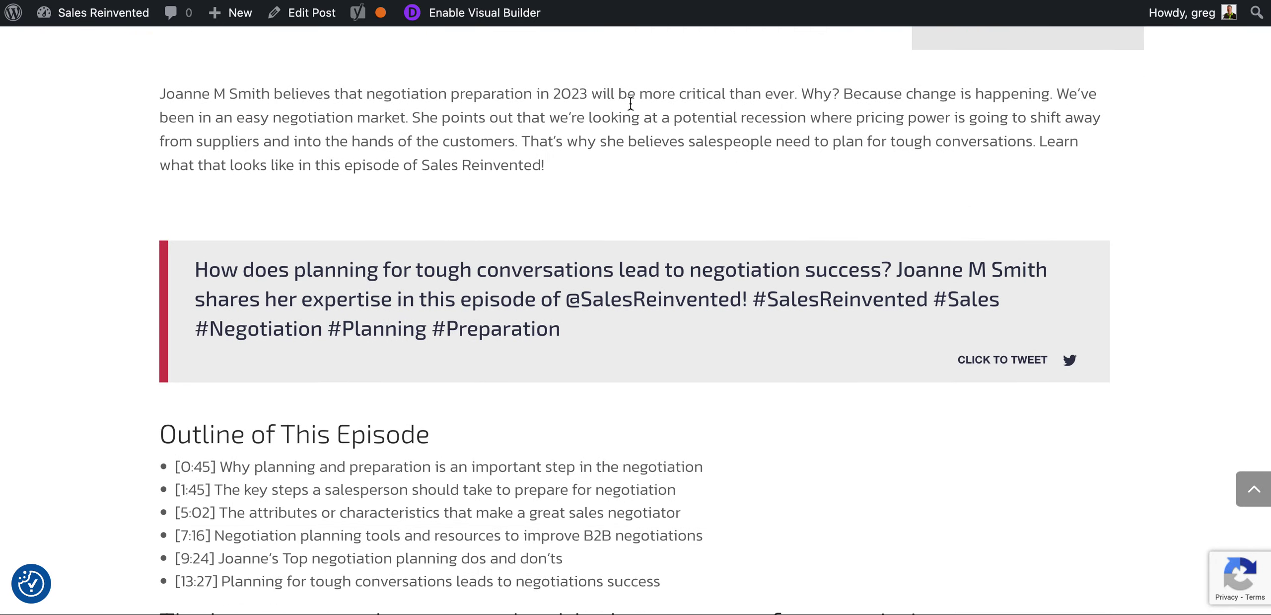
scroll(629, 102, "up", 10)
scroll(630, 104, "down", 14)
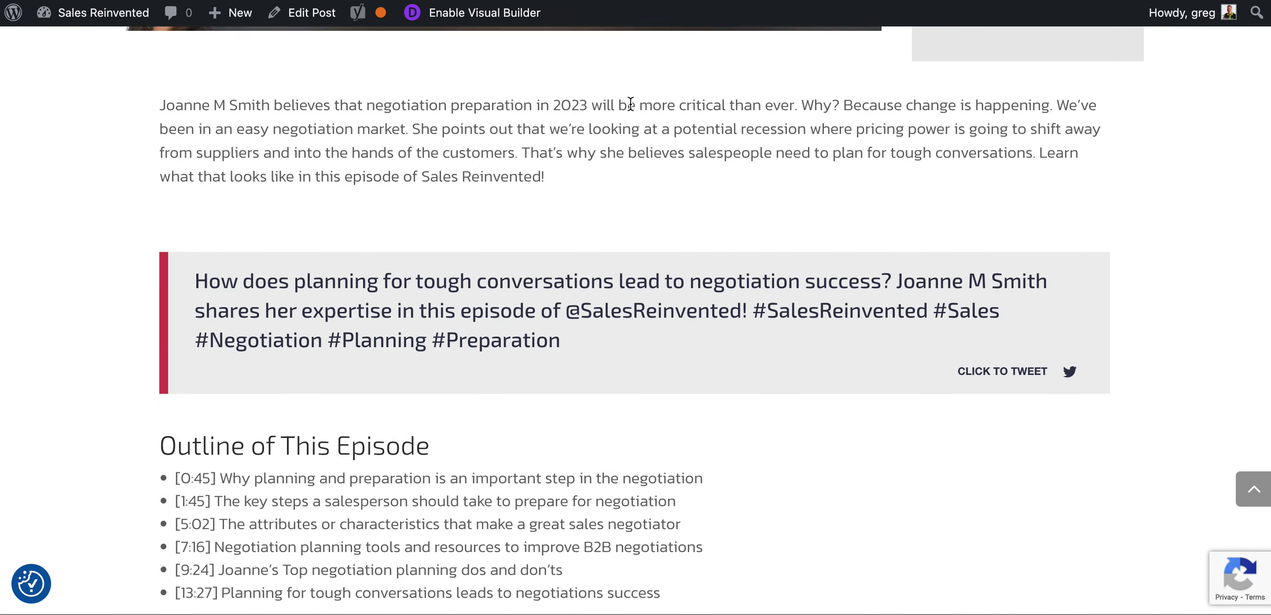
scroll(631, 103, "down", 15)
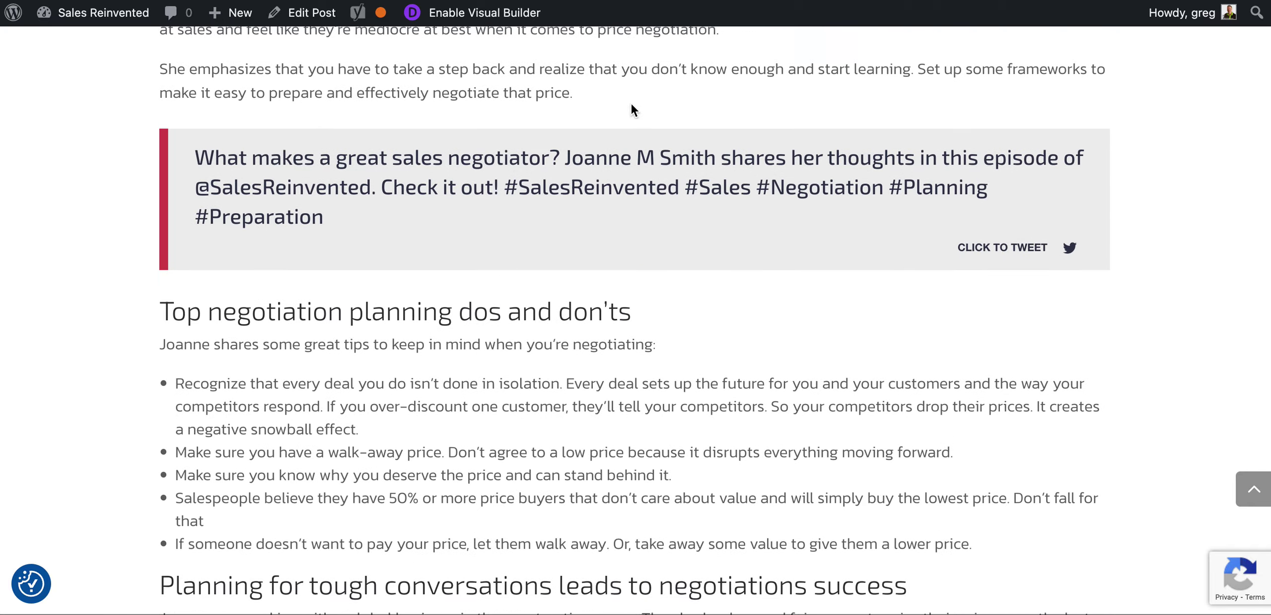
scroll(631, 103, "down", 4)
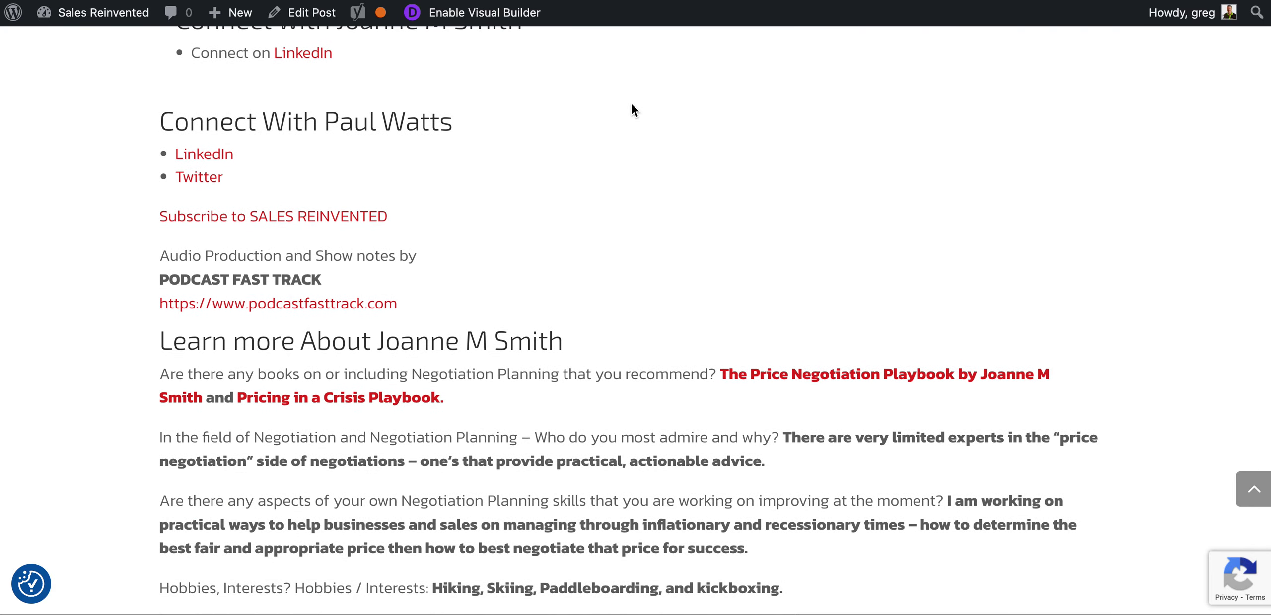
key("Home")
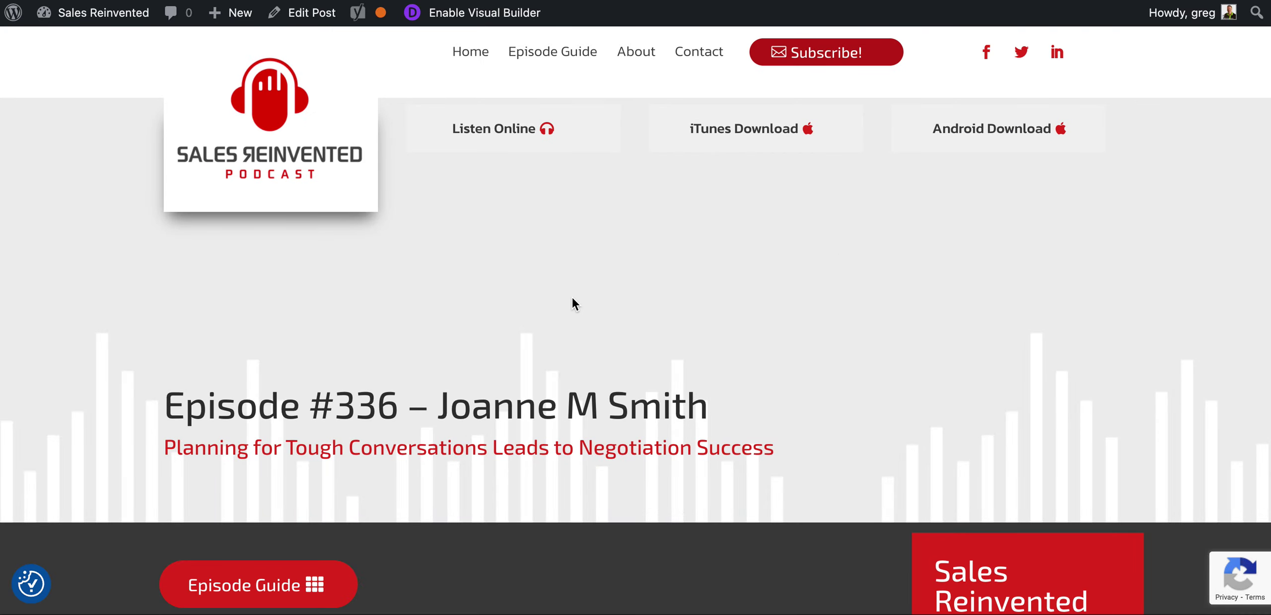